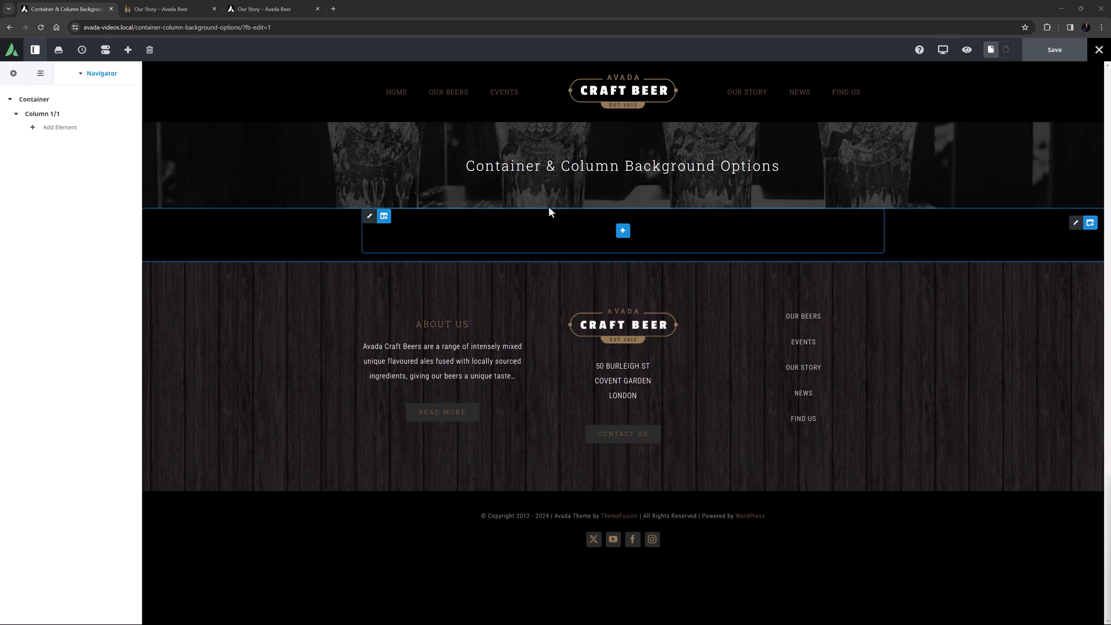
Step: Set the empty container's height to Minimum Height with a value of 430px
{"action": "left_click", "coordinate": [1076, 224]}
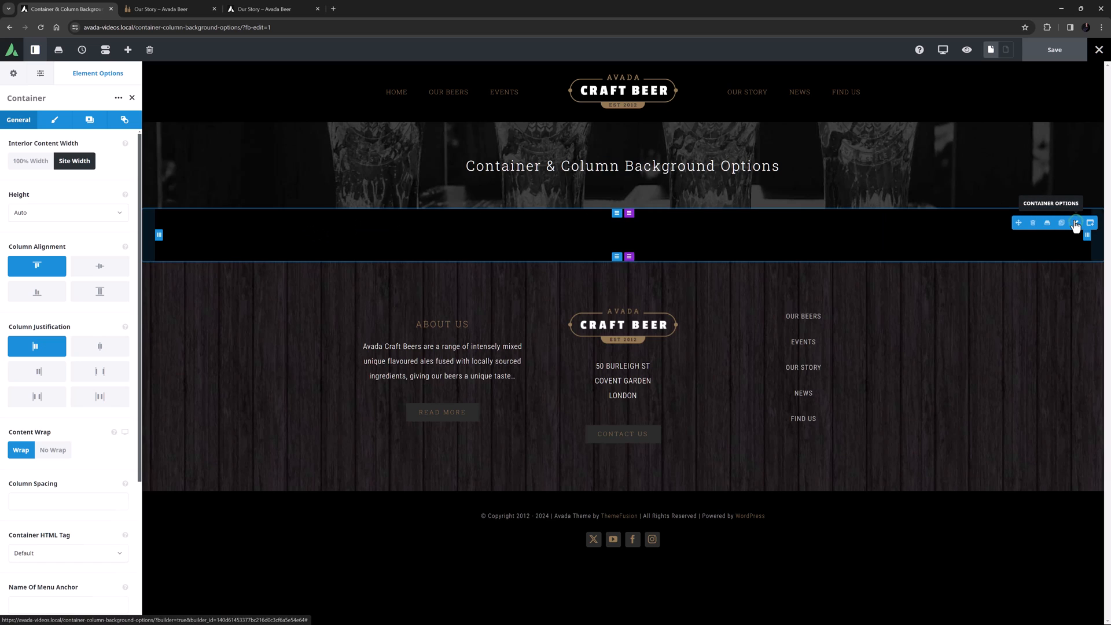
{"action": "left_click", "coordinate": [90, 120]}
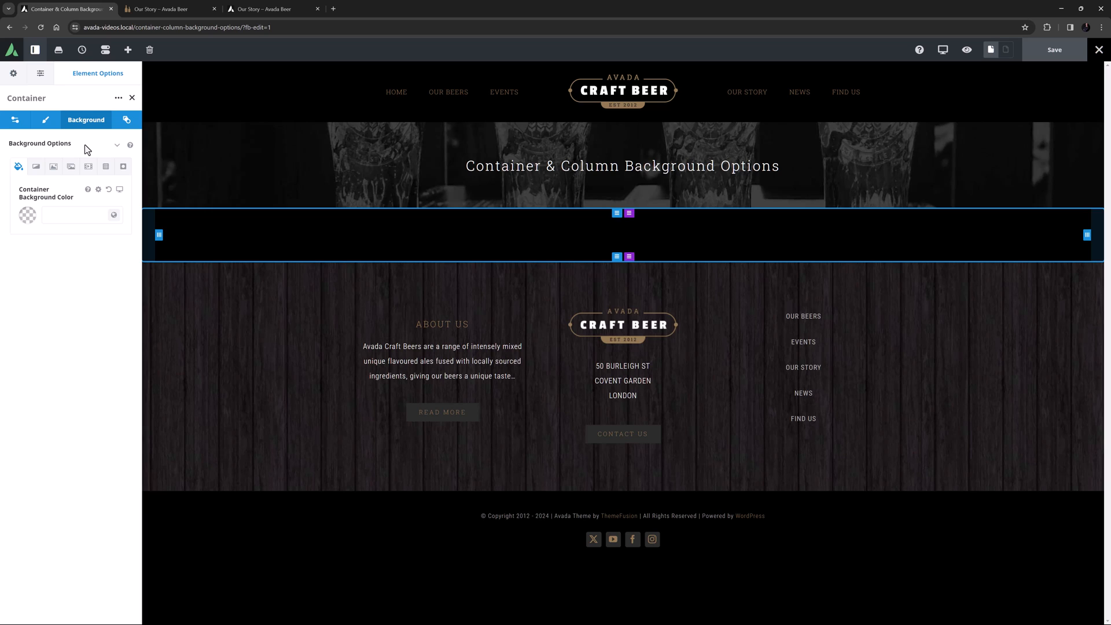
{"action": "left_click", "coordinate": [17, 120]}
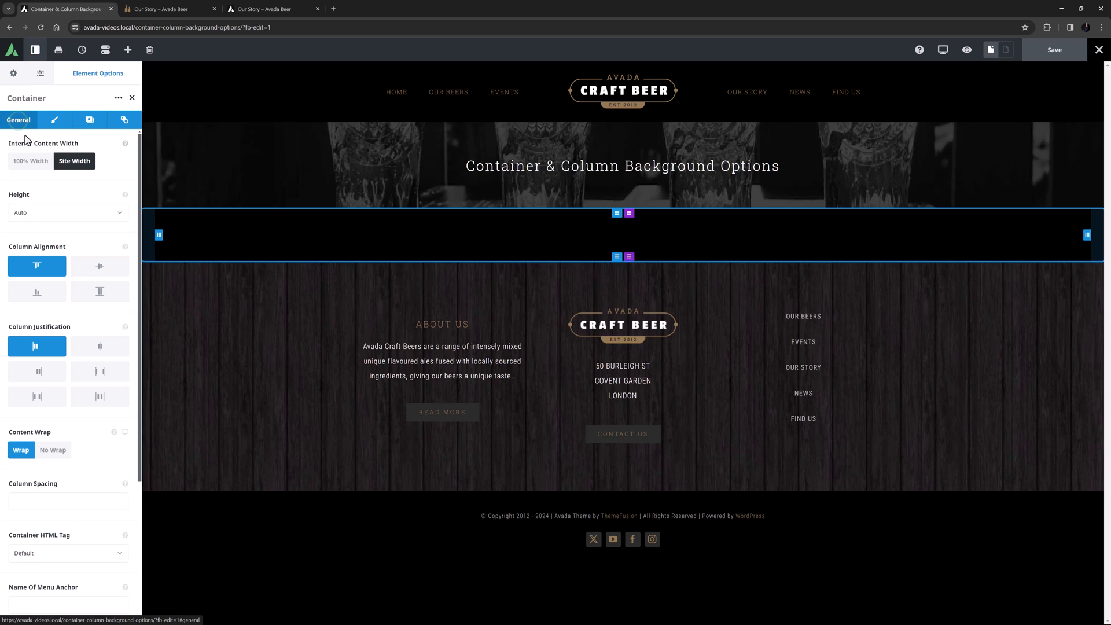
{"action": "left_click", "coordinate": [41, 214]}
{"action": "left_click", "coordinate": [29, 254]}
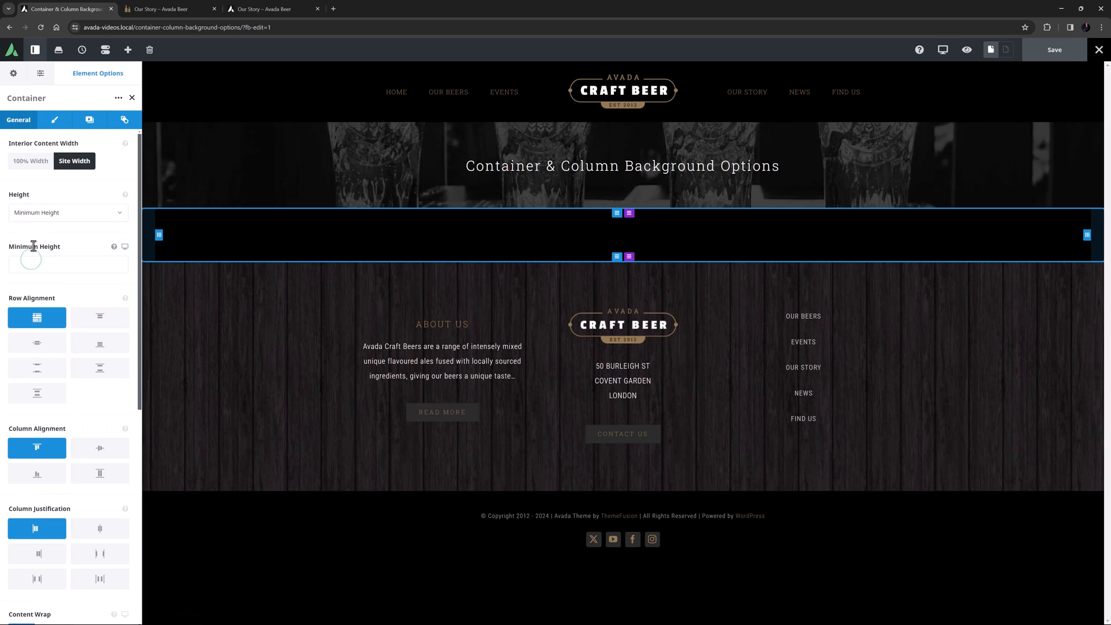
{"action": "left_click", "coordinate": [17, 267]}
{"action": "type", "text": "430px"}
{"action": "left_click", "coordinate": [90, 145]}
Step: Set the container's background color to the blue global color, Color 6
{"action": "left_click", "coordinate": [88, 120]}
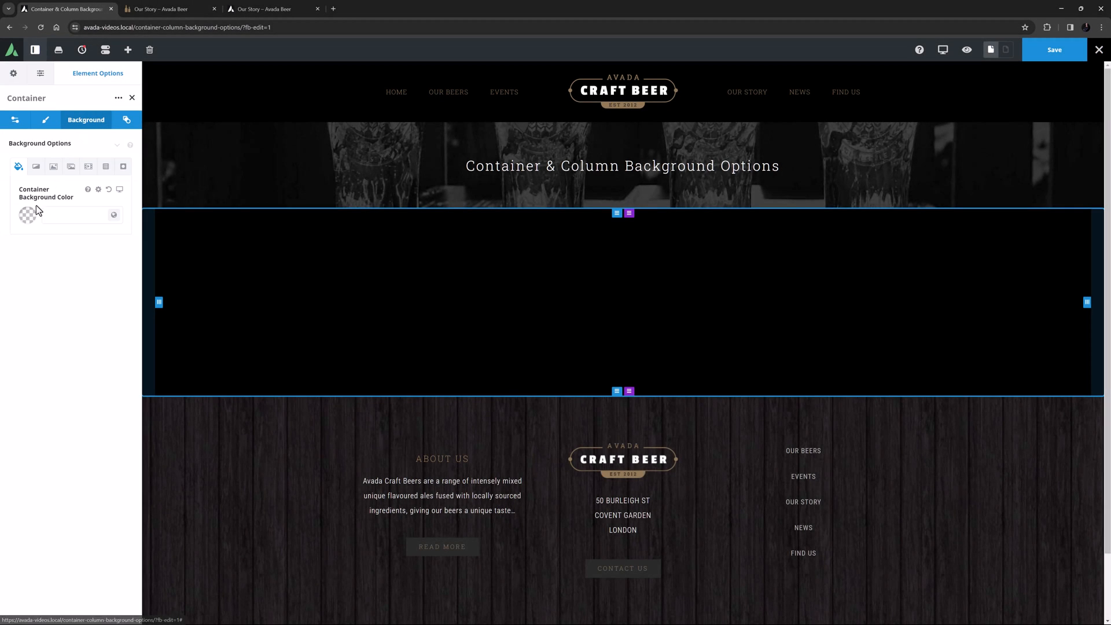
{"action": "left_click", "coordinate": [26, 220]}
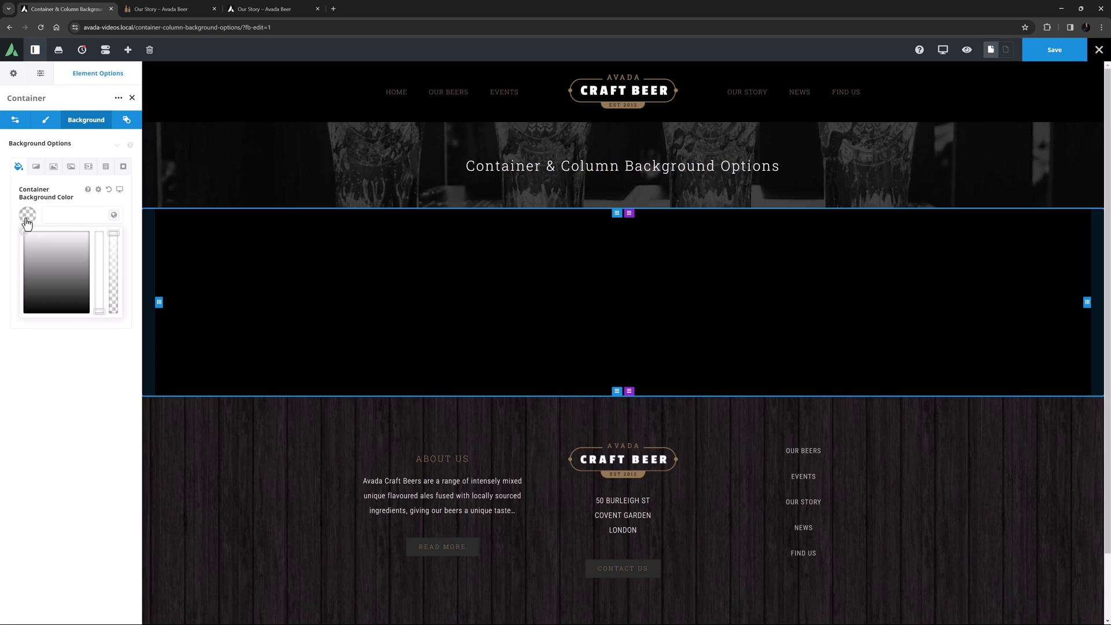
{"action": "left_click", "coordinate": [10, 246]}
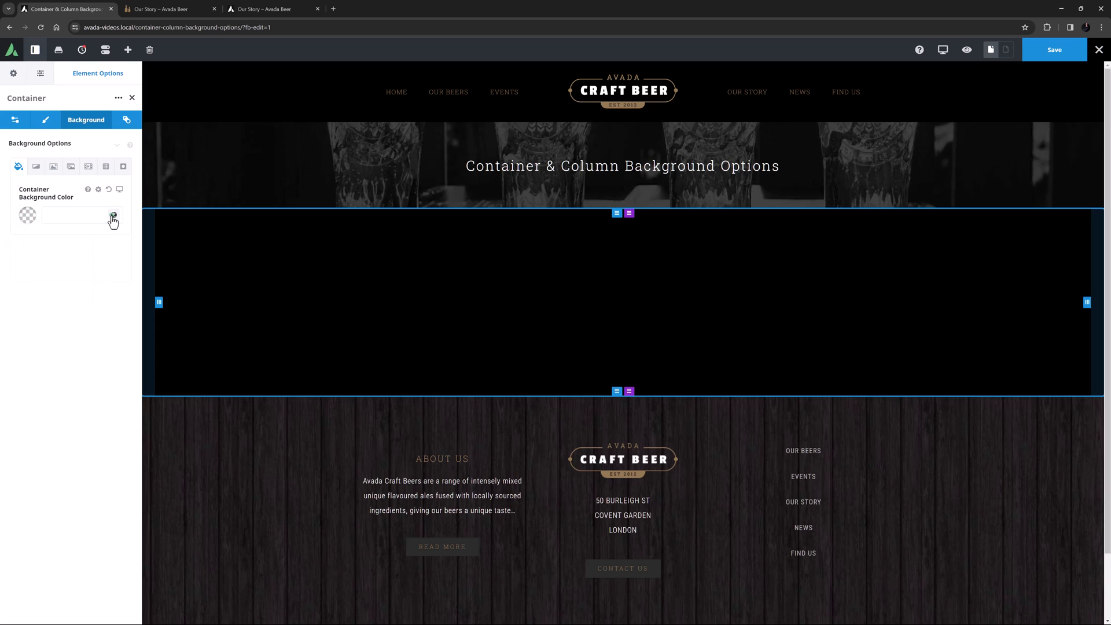
{"action": "left_click", "coordinate": [114, 216]}
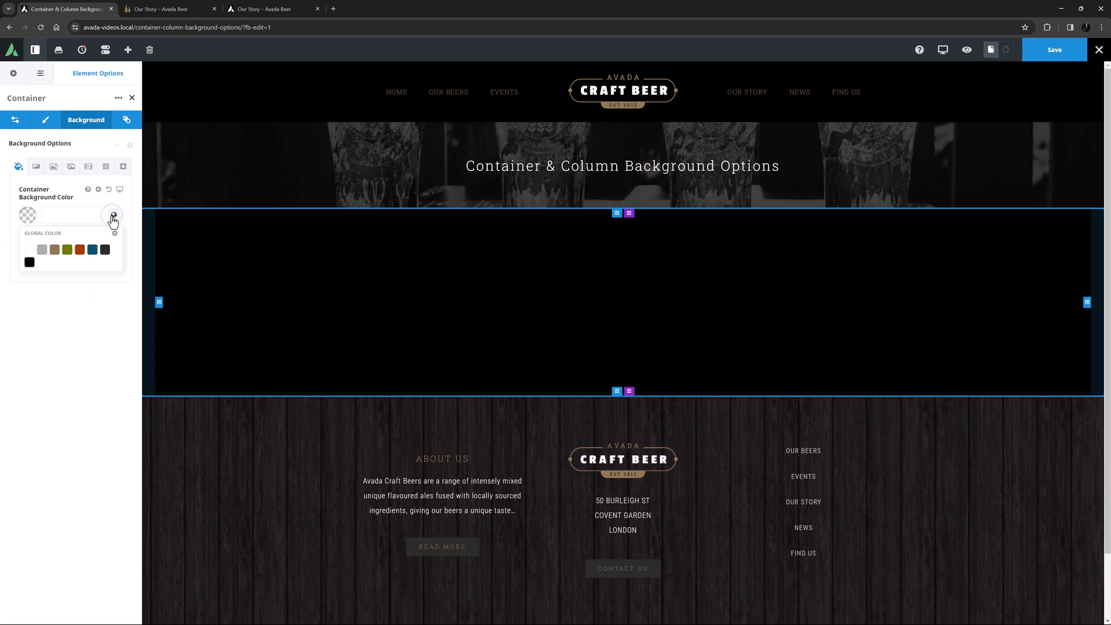
{"action": "left_click", "coordinate": [92, 252]}
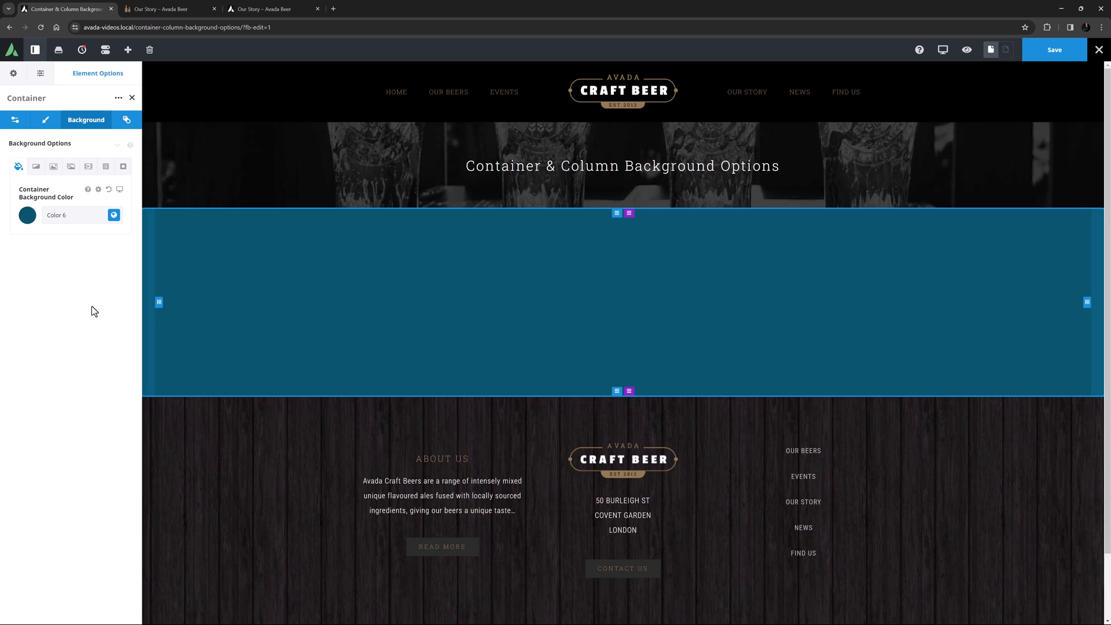
Step: Add slide_flowers_3.png from the media library as the container's background image
{"action": "left_click", "coordinate": [54, 166]}
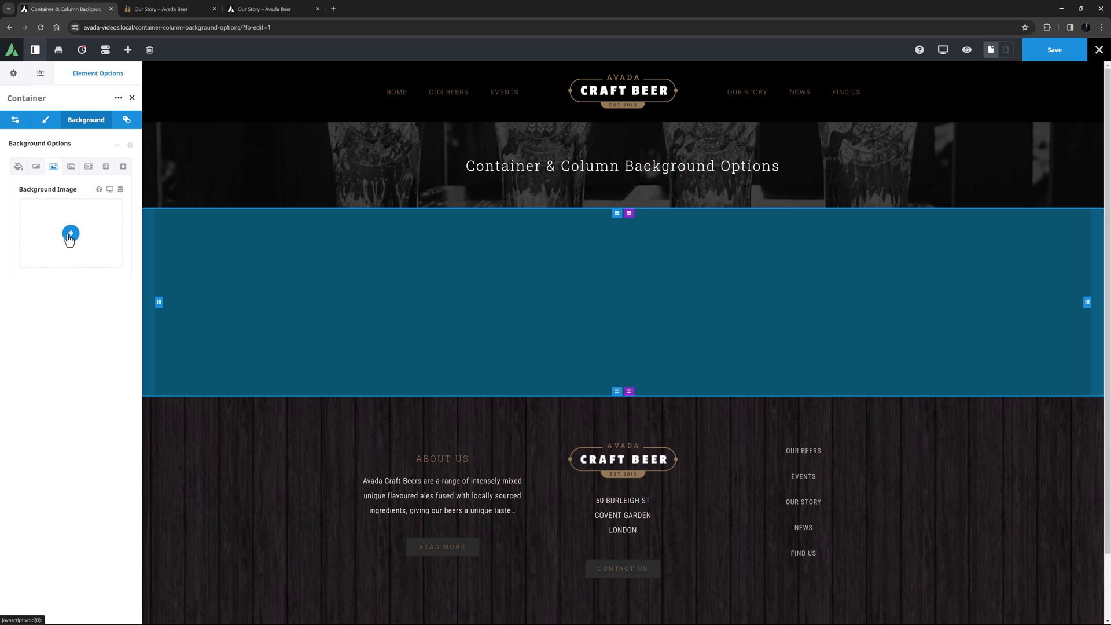
{"action": "left_click", "coordinate": [70, 234]}
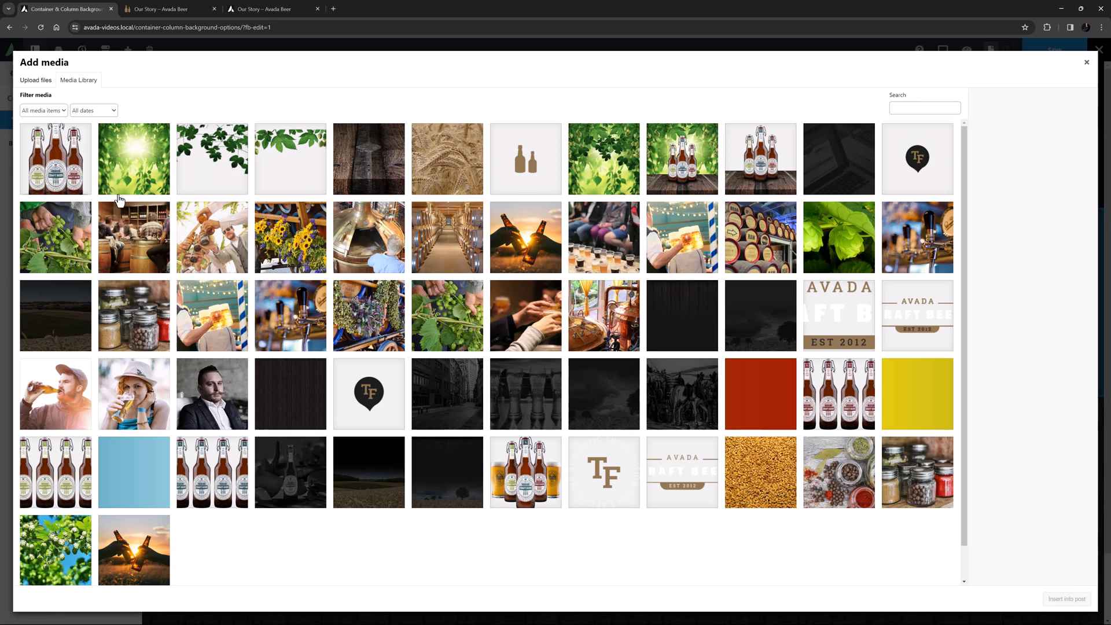
{"action": "left_click", "coordinate": [273, 155]}
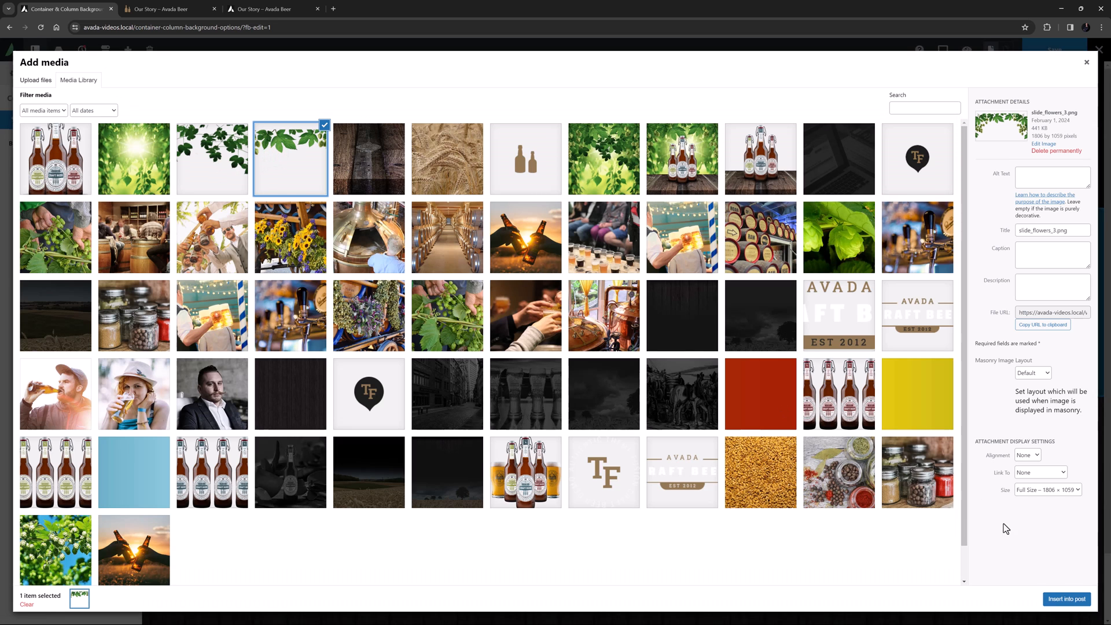
{"action": "left_click", "coordinate": [1067, 599]}
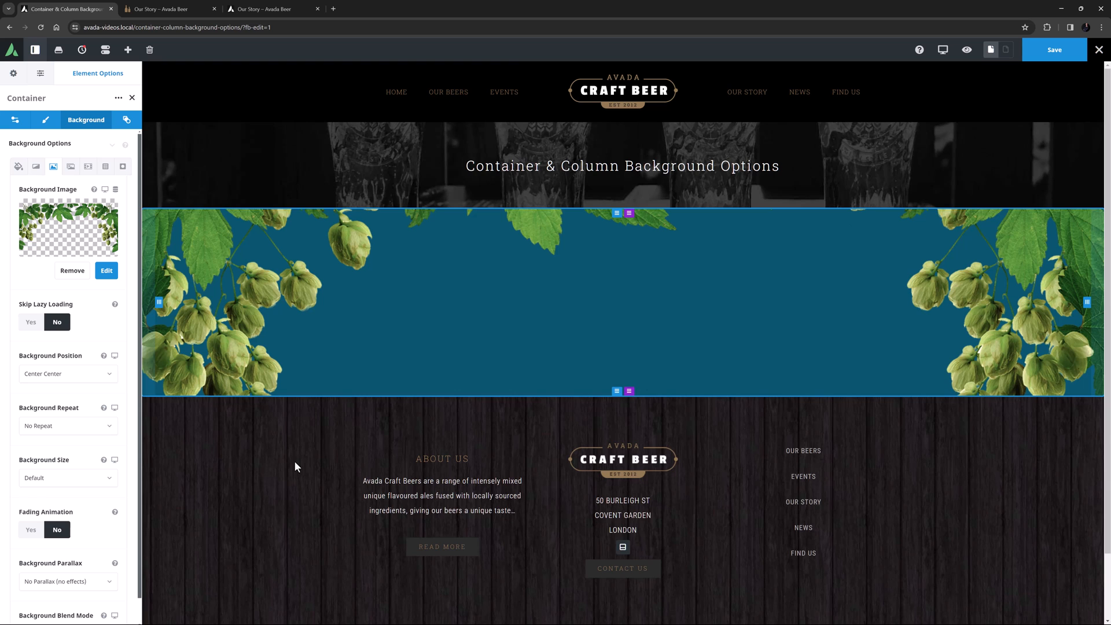
Step: Replace the container's background image with shelf_header.jpg from the media library
{"action": "left_click", "coordinate": [72, 271]}
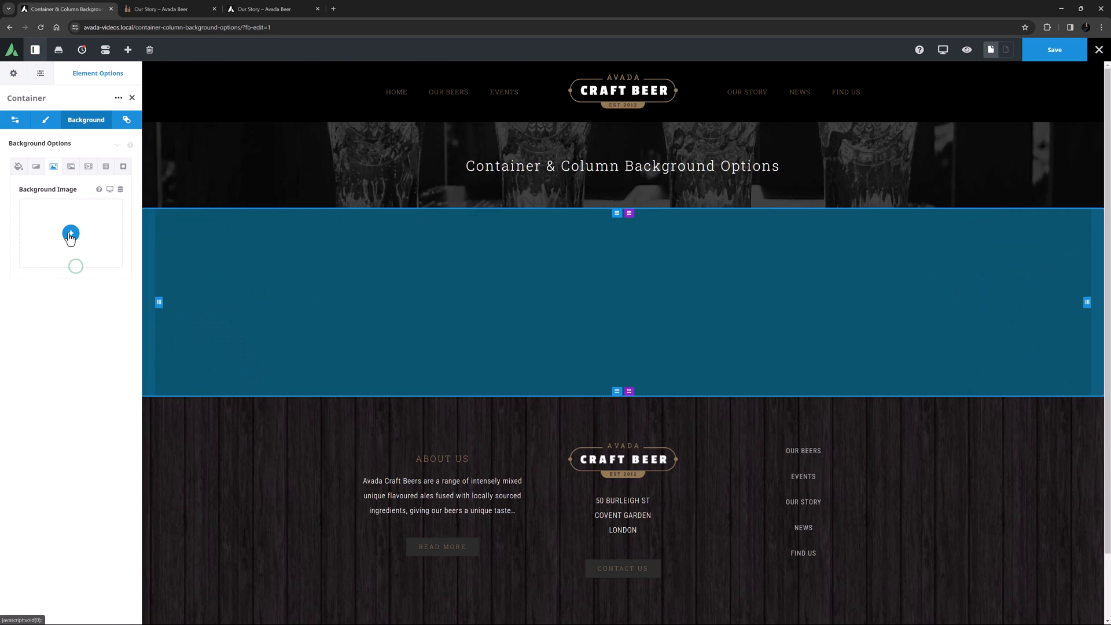
{"action": "left_click", "coordinate": [70, 234]}
{"action": "left_click", "coordinate": [351, 159]}
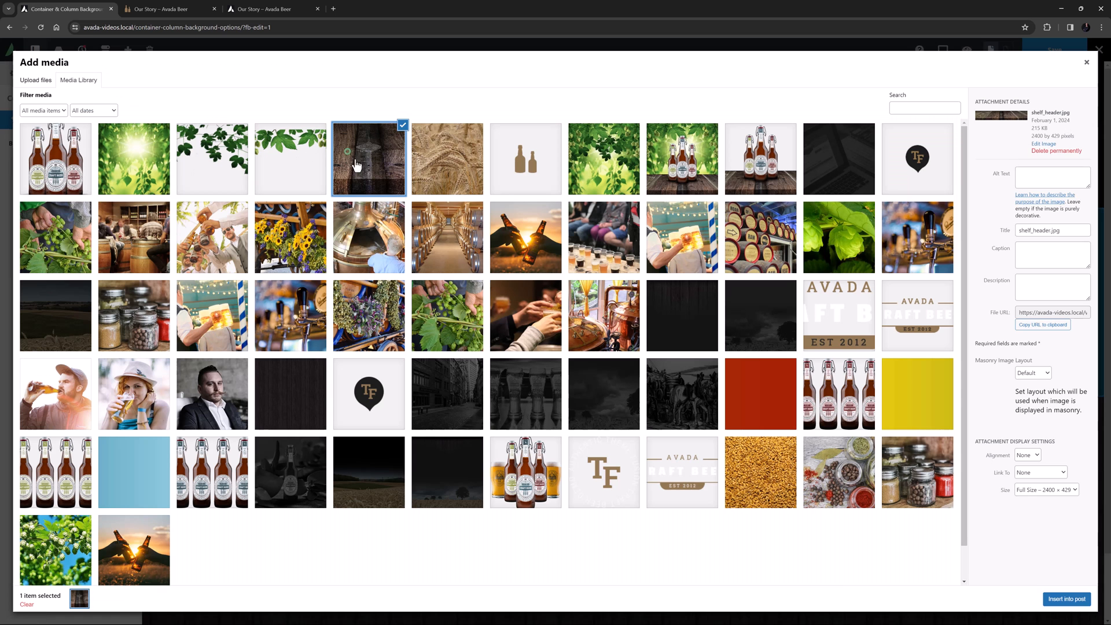
{"action": "left_click", "coordinate": [1067, 600]}
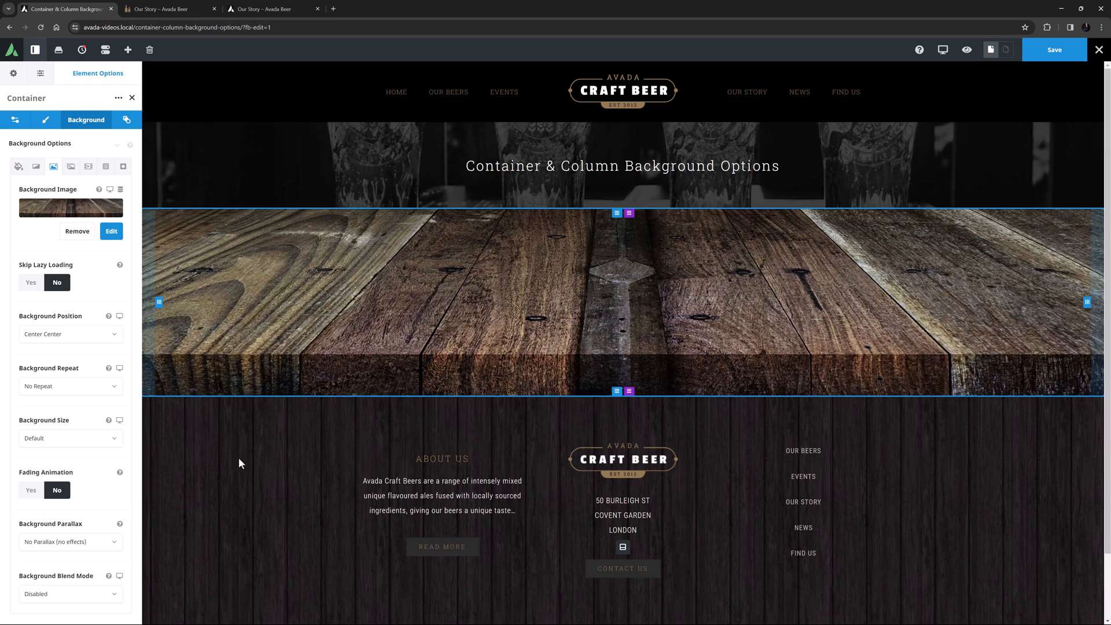
Step: Set the background image's blend mode to Luminosity
{"action": "left_click", "coordinate": [98, 596]}
{"action": "scroll", "coordinate": [85, 596], "scroll_direction": "down", "scroll_amount": 2}
{"action": "scroll", "coordinate": [70, 597], "scroll_direction": "down", "scroll_amount": 3}
{"action": "left_click", "coordinate": [53, 605]}
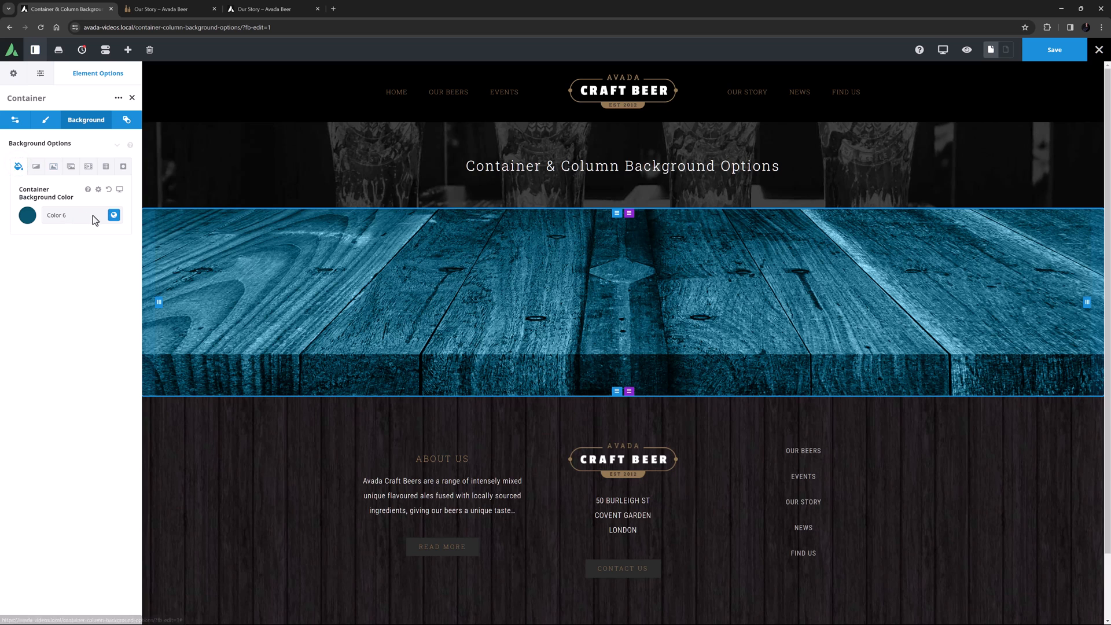
Step: Apply an alpha adjustment of -40 to the container's global background color, Color 6
{"action": "left_click", "coordinate": [114, 215]}
{"action": "left_click", "coordinate": [114, 234]}
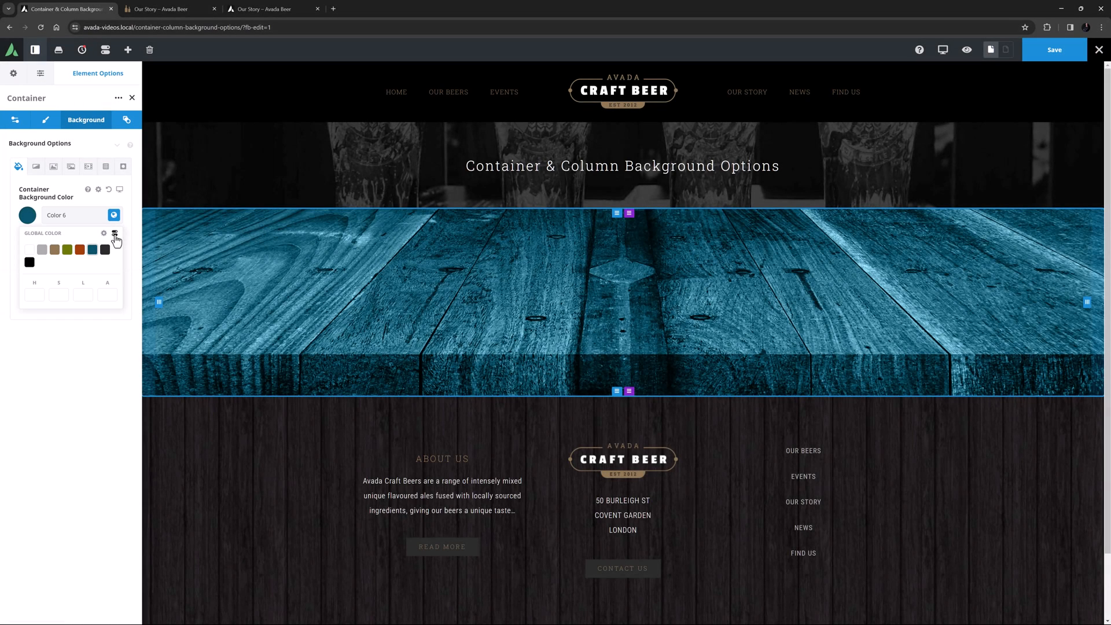
{"action": "left_click", "coordinate": [28, 216]}
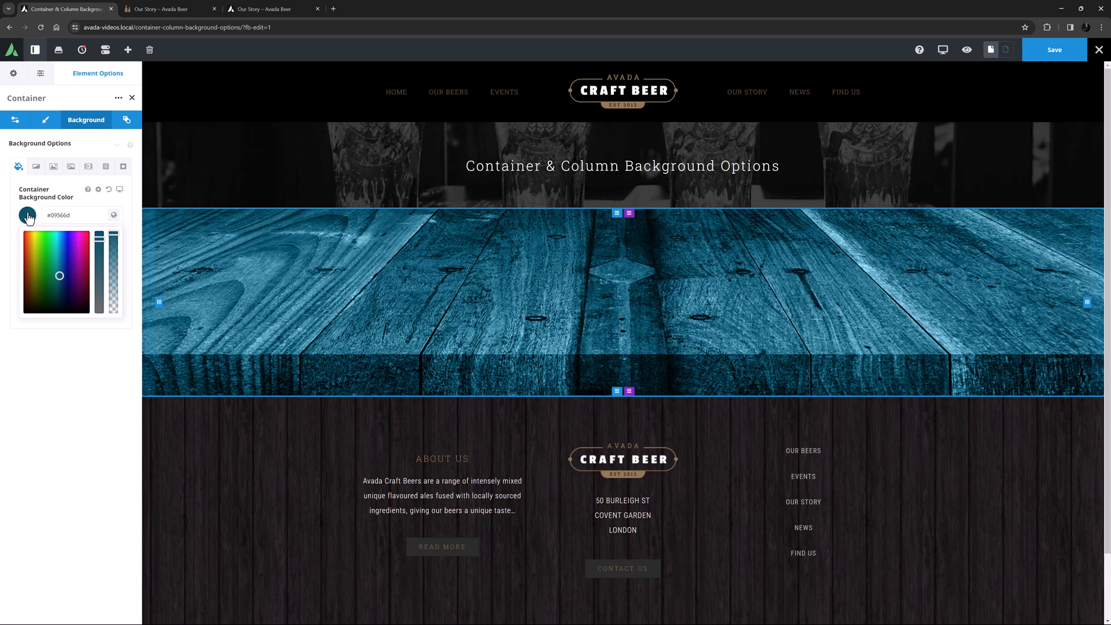
{"action": "left_click", "coordinate": [114, 215]}
{"action": "left_click", "coordinate": [93, 250]}
{"action": "left_click", "coordinate": [114, 234]}
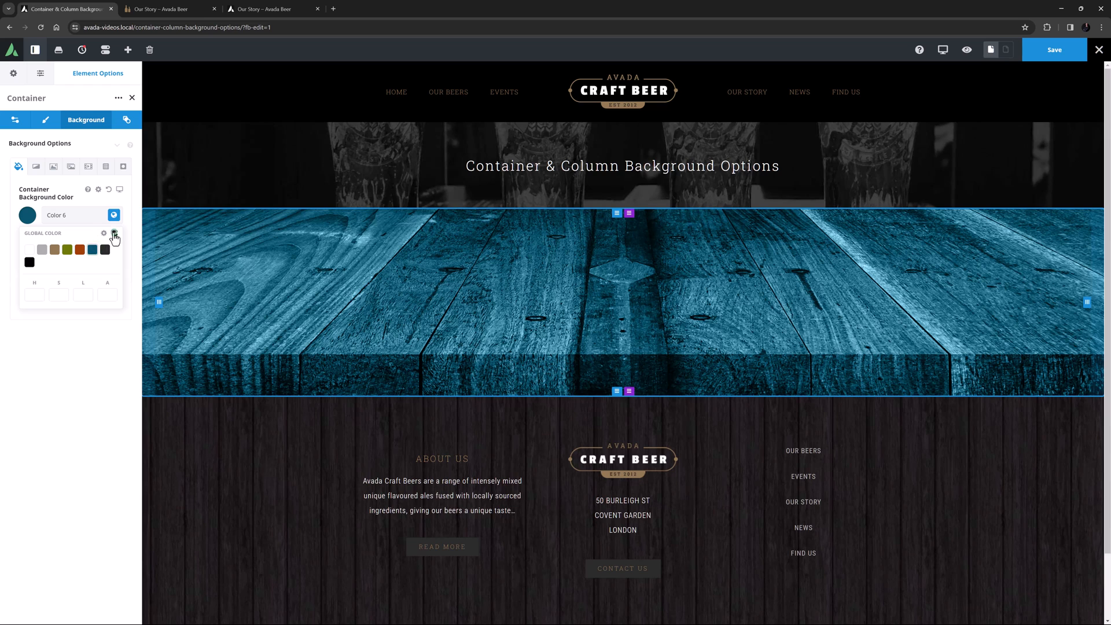
{"action": "left_click", "coordinate": [105, 297]}
{"action": "type", "text": "-40"}
{"action": "key", "text": "Tab"}
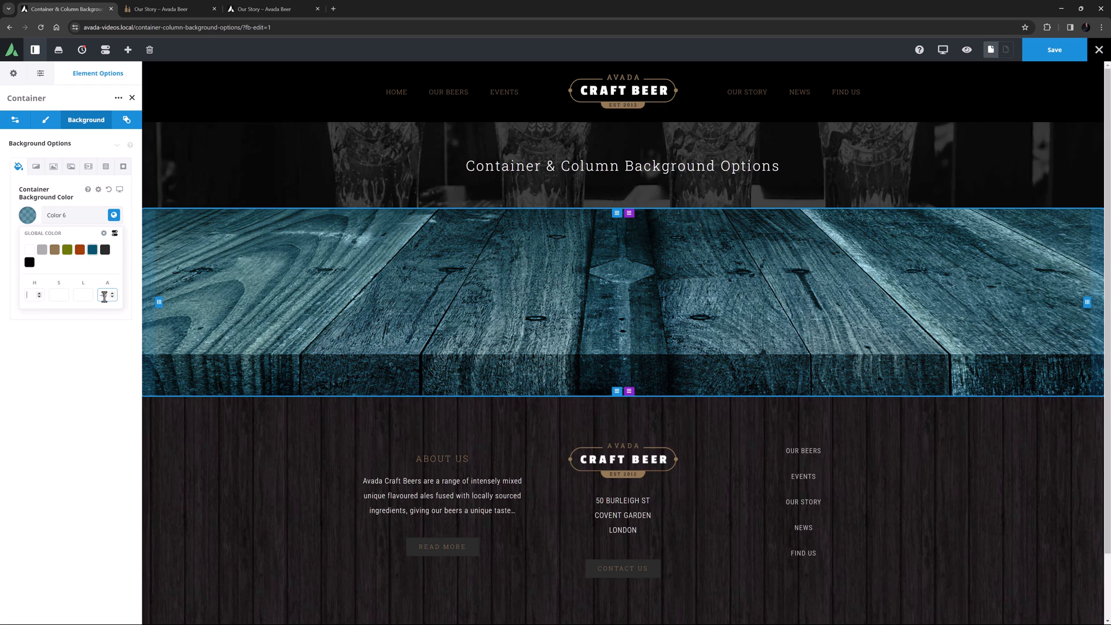
{"action": "key", "text": "alt+Tab"}
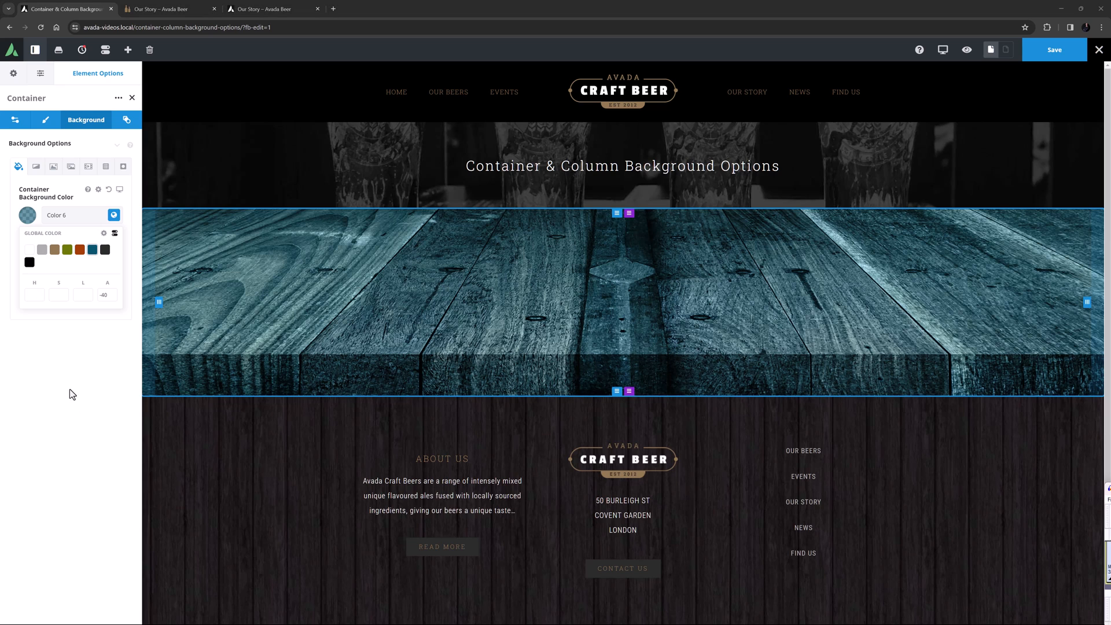
Step: Reset the container's background color to default and set the background blend mode to Disabled
{"action": "left_click", "coordinate": [108, 190]}
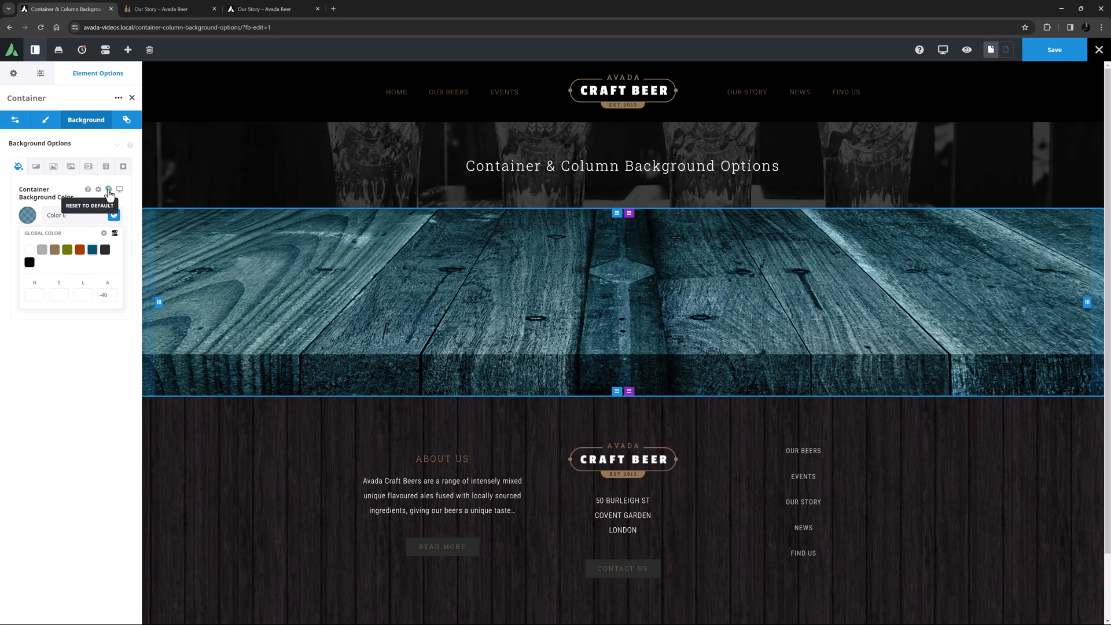
{"action": "left_click", "coordinate": [53, 167]}
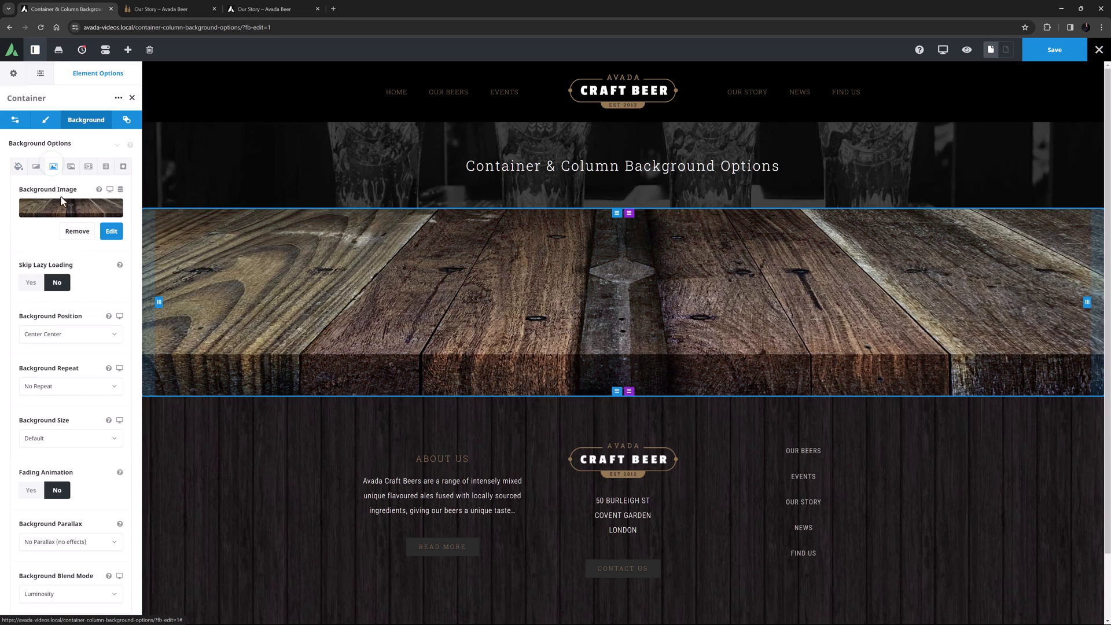
{"action": "left_click", "coordinate": [49, 595]}
{"action": "scroll", "coordinate": [64, 570], "scroll_direction": "down", "scroll_amount": 2}
{"action": "left_click", "coordinate": [60, 570]}
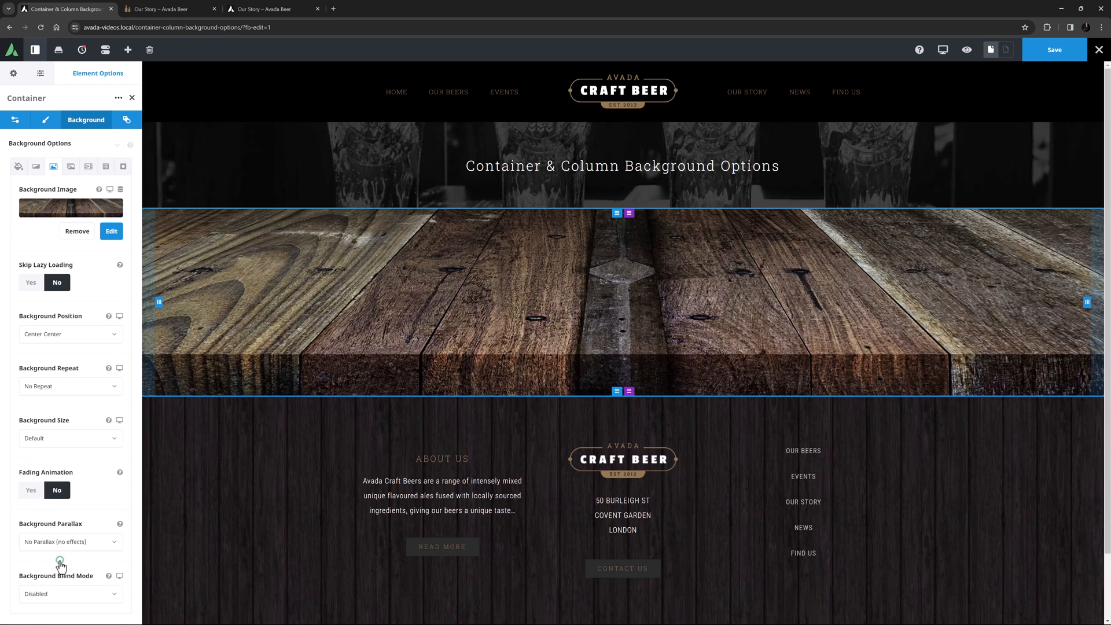
Step: Give the container a background gradient with start color #ff9800 and end color #af0800
{"action": "left_click", "coordinate": [36, 167]}
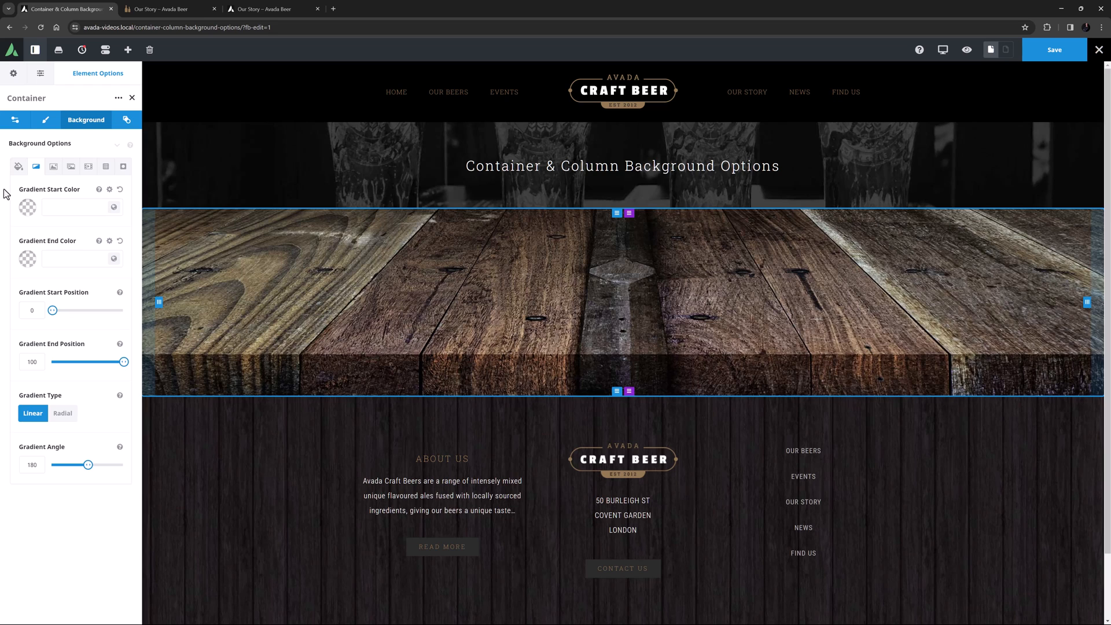
{"action": "left_click", "coordinate": [53, 206]}
{"action": "type", "text": "#ff9800"}
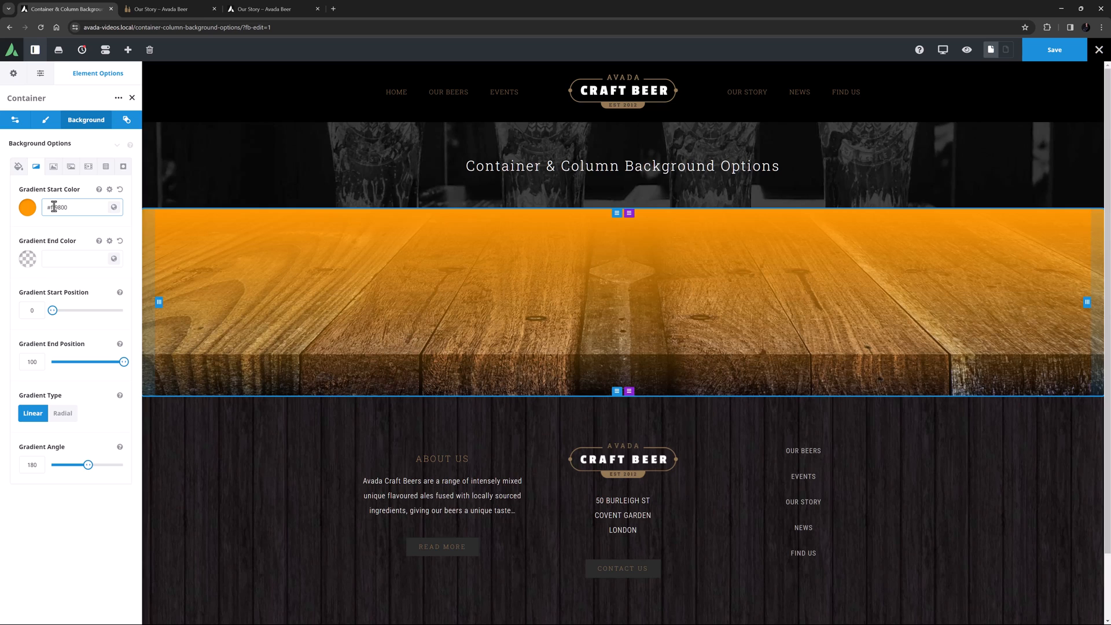
{"action": "left_click", "coordinate": [51, 256]}
{"action": "type", "text": "#af0800"}
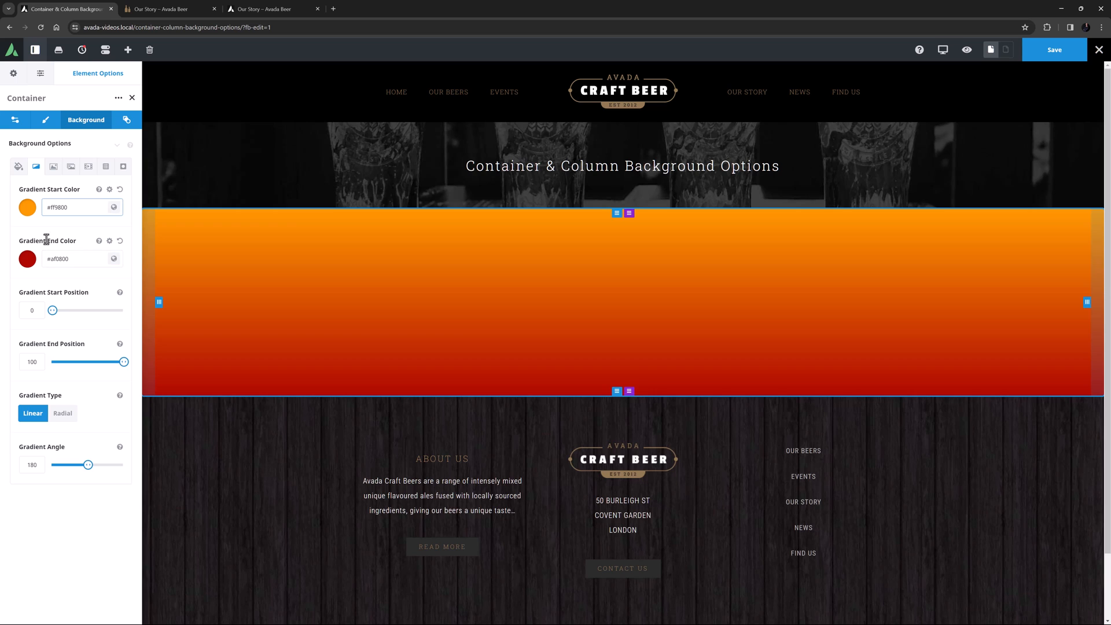
Step: Try the gradient start color at 0.66 opacity and restore it to full opacity
{"action": "left_click", "coordinate": [27, 208]}
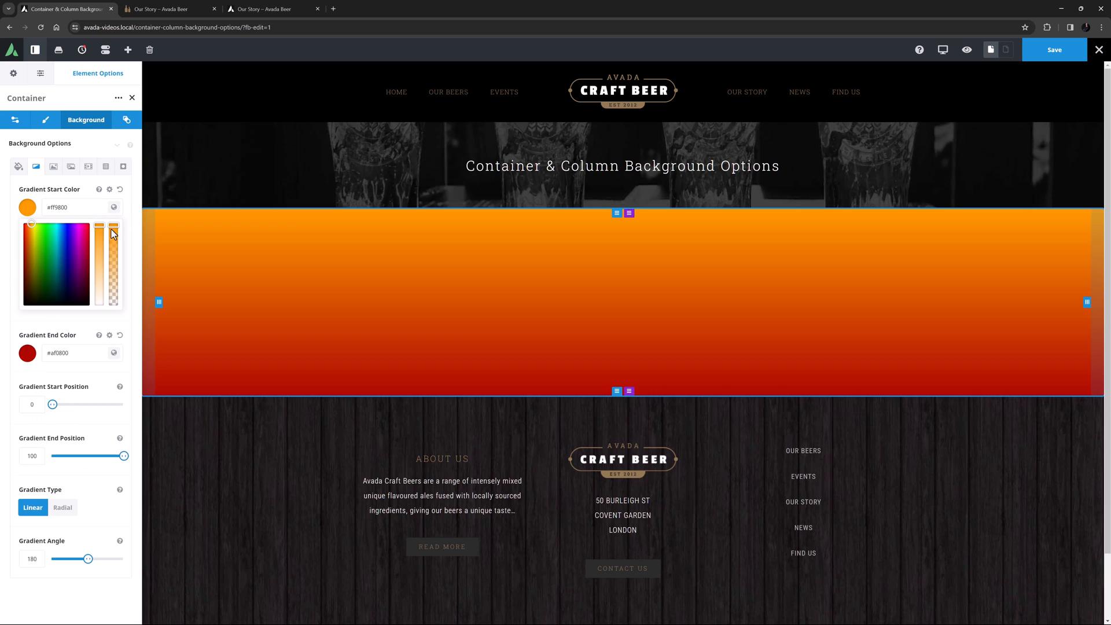
{"action": "left_click_drag", "start_coordinate": [114, 230], "coordinate": [114, 255]}
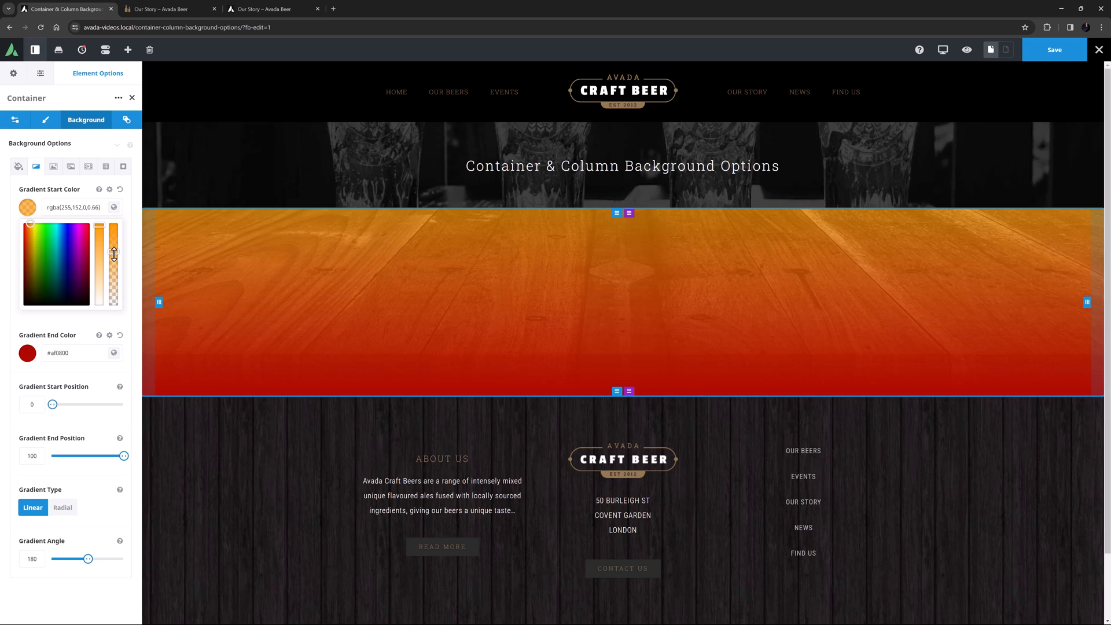
{"action": "left_click_drag", "start_coordinate": [114, 254], "coordinate": [114, 226]}
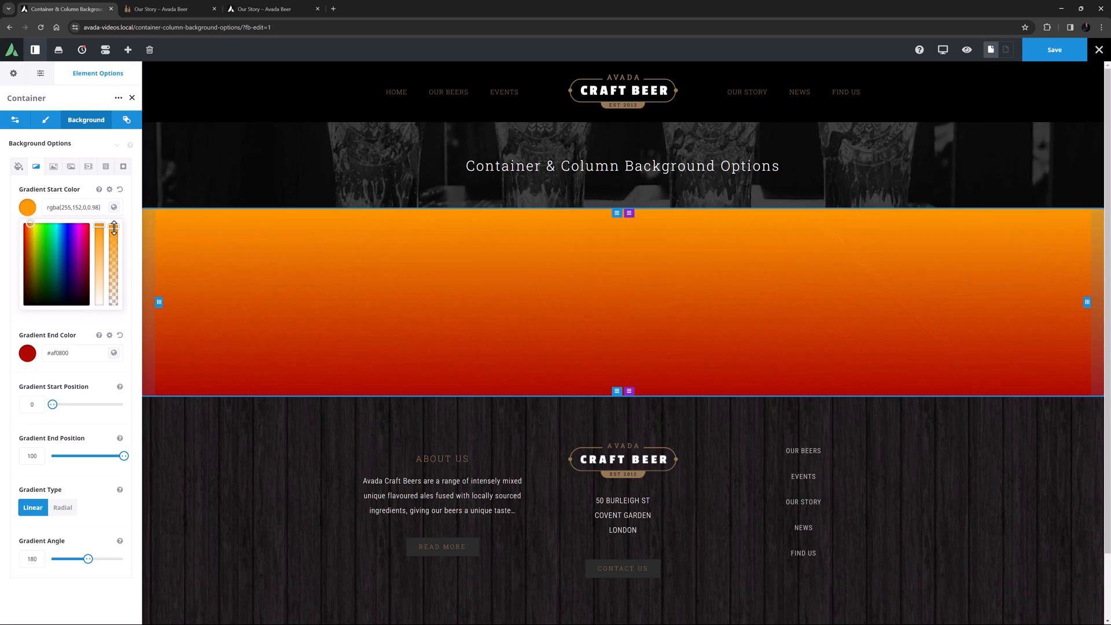
{"action": "left_click", "coordinate": [16, 216]}
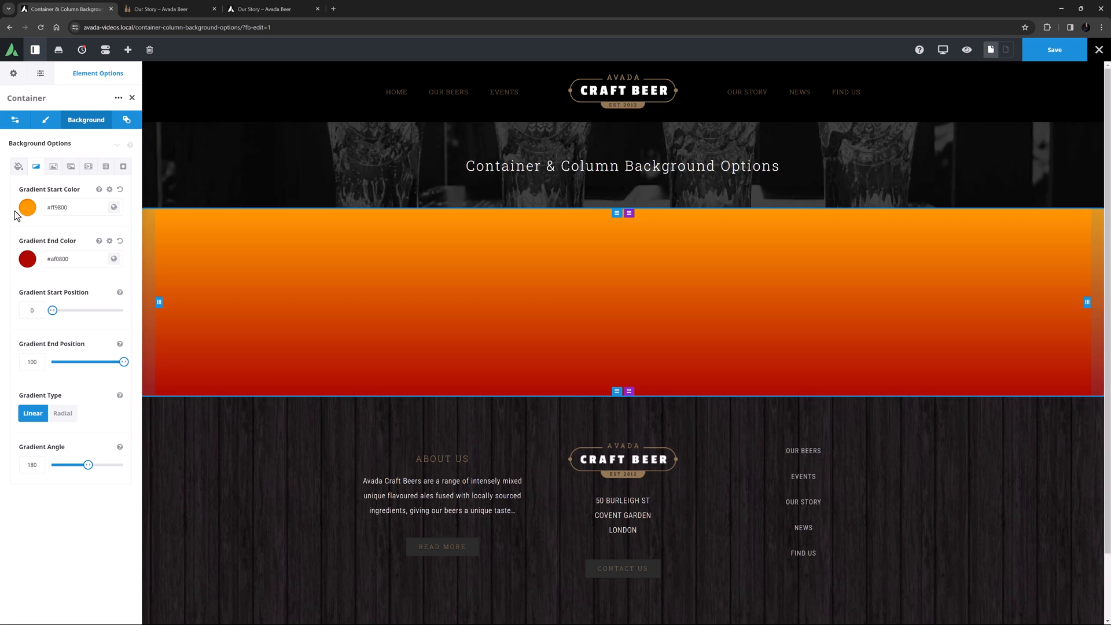
Step: Set the container's linear gradient angle to 90
{"action": "double_click", "coordinate": [34, 466]}
{"action": "type", "text": "90"}
{"action": "key", "text": "Tab"}
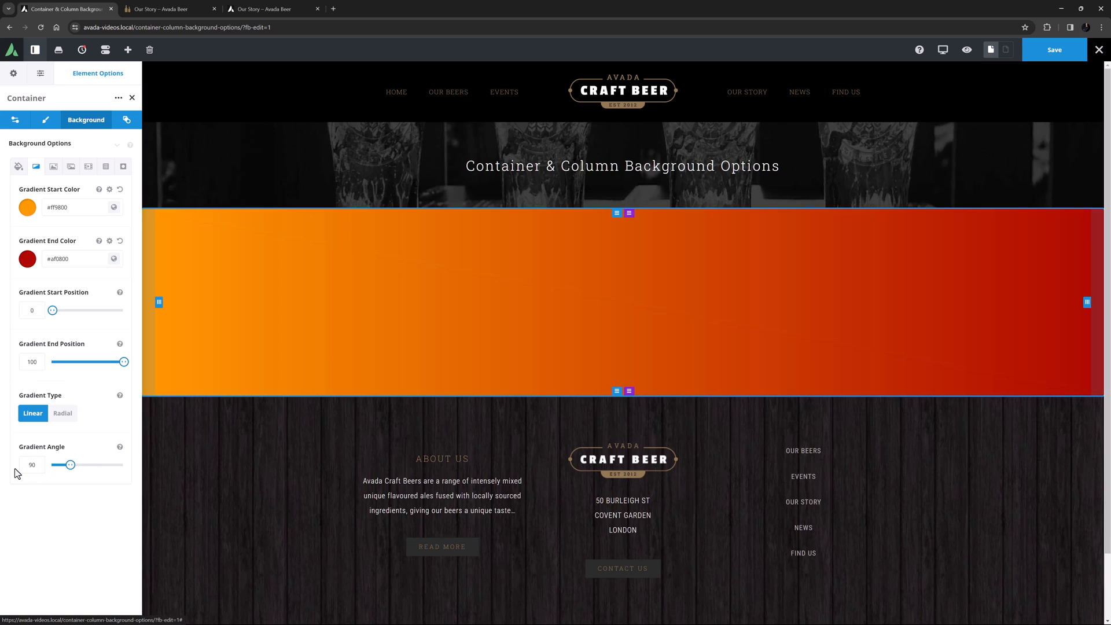
Step: Set both the gradient start position and the gradient end position to 50
{"action": "double_click", "coordinate": [22, 309]}
{"action": "type", "text": "50"}
{"action": "key", "text": "Tab"}
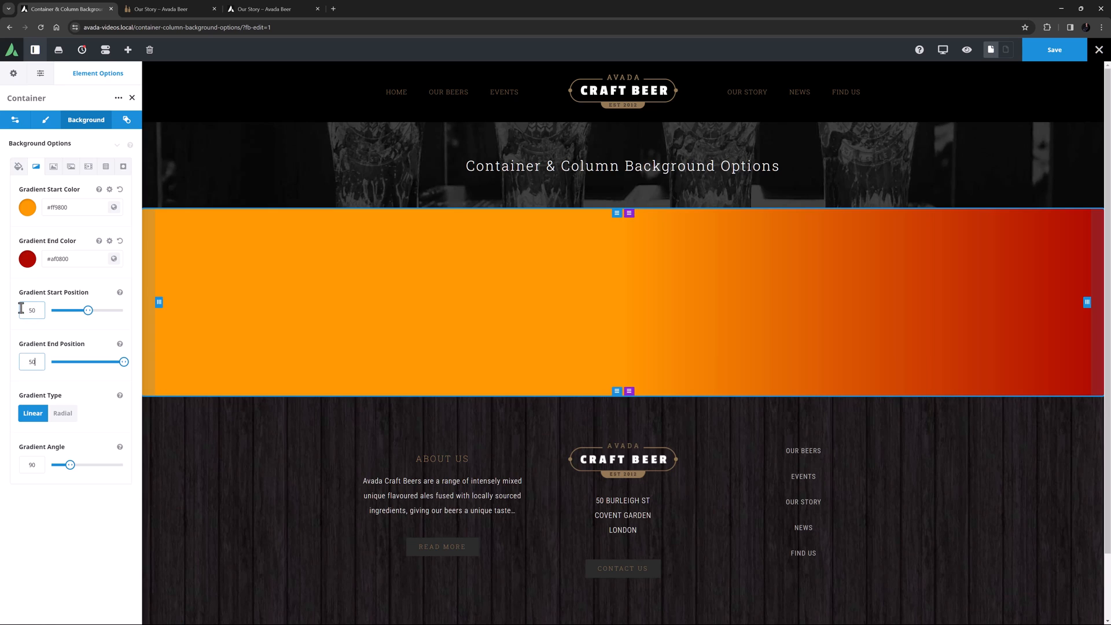
{"action": "type", "text": "50"}
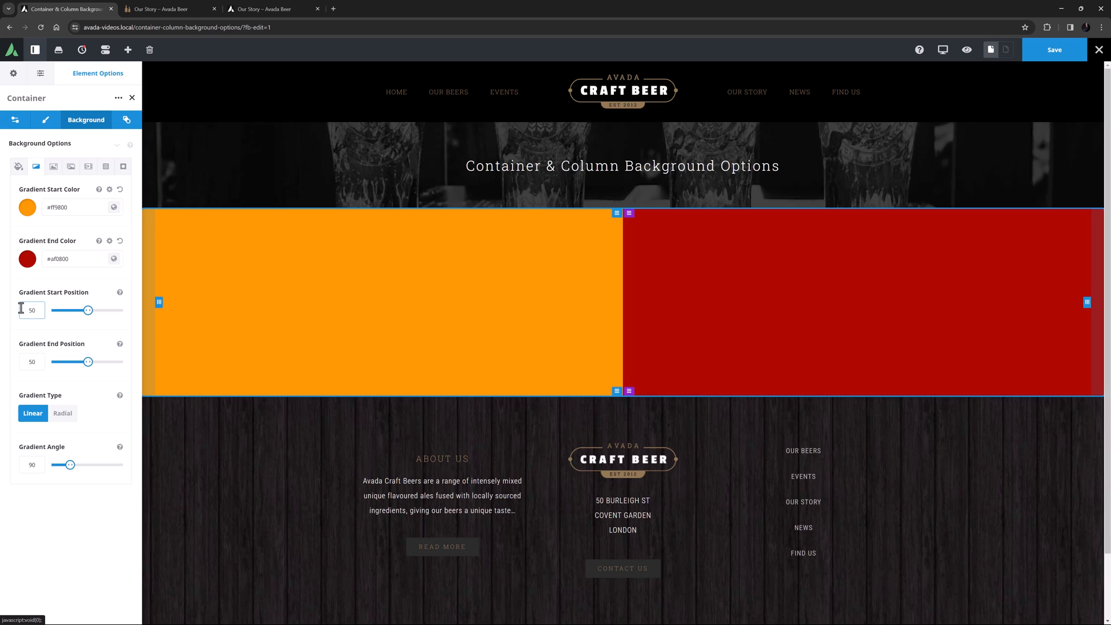
Step: Set the container's gradient start position to 25 and its gradient end position to 75
{"action": "double_click", "coordinate": [21, 308]}
{"action": "type", "text": "25"}
{"action": "key", "text": "Tab"}
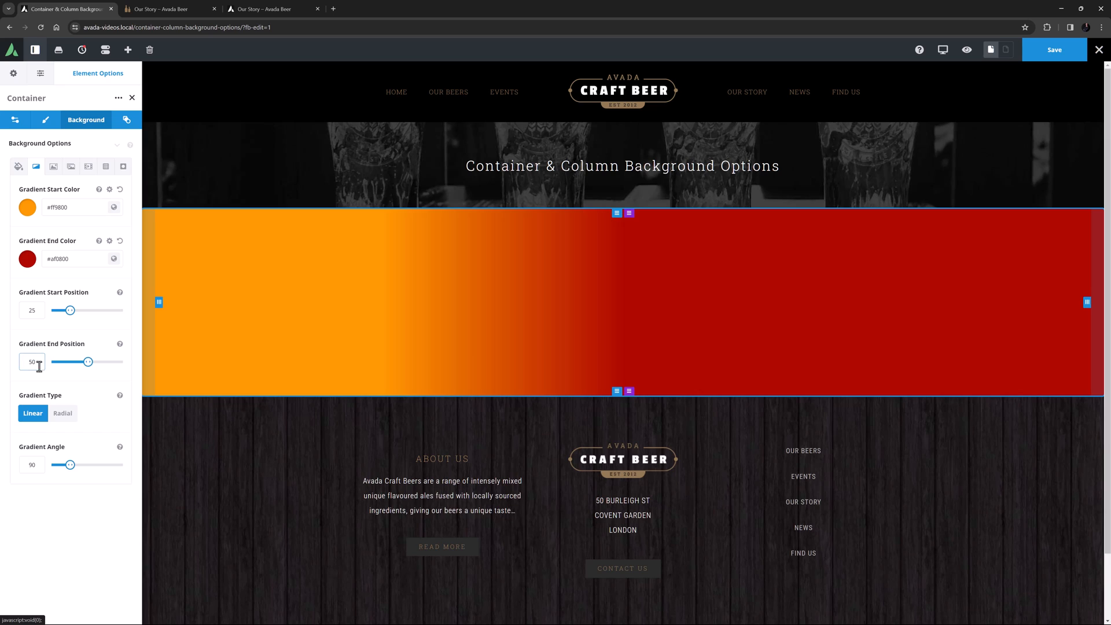
{"action": "type", "text": "75"}
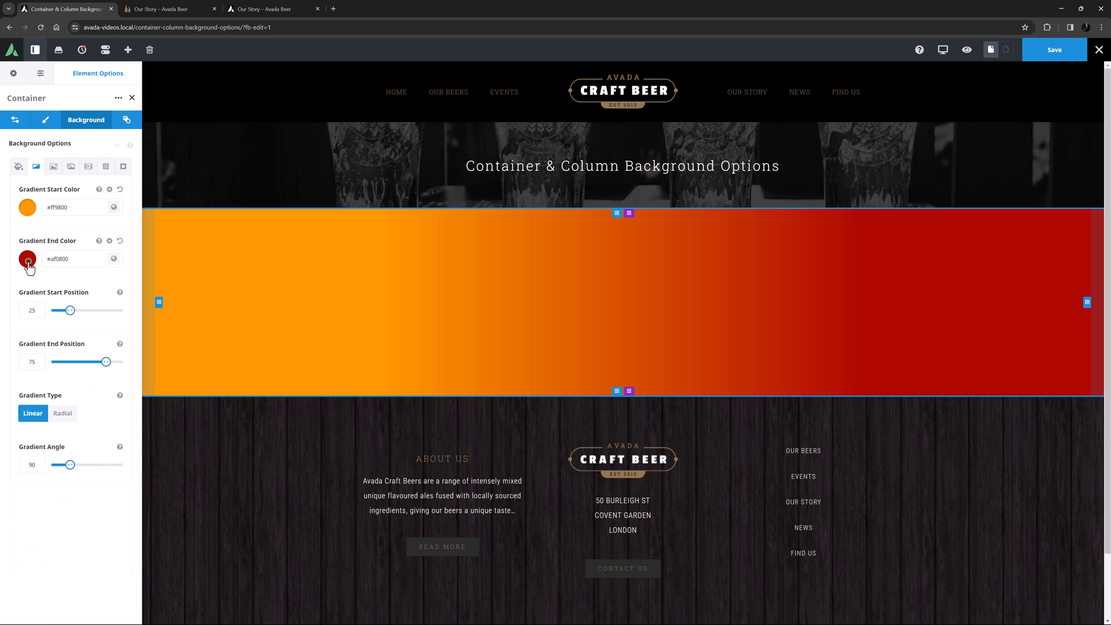
Step: Lower the opacity of the container's gradient end color to 0.82
{"action": "left_click", "coordinate": [27, 259]}
{"action": "left_click", "coordinate": [113, 298]}
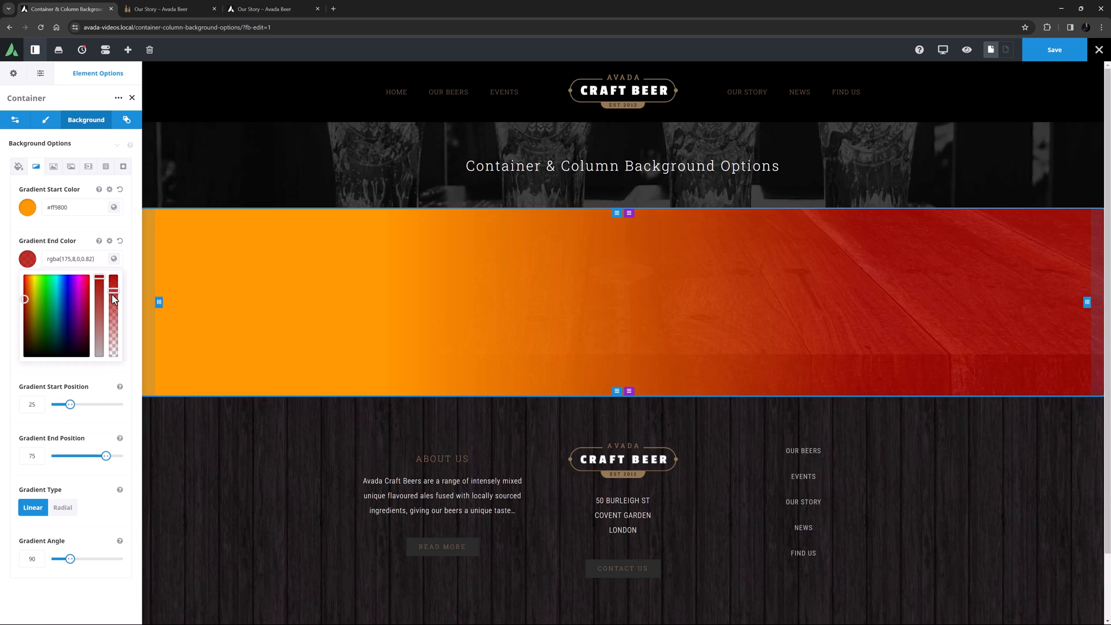
{"action": "left_click", "coordinate": [111, 379]}
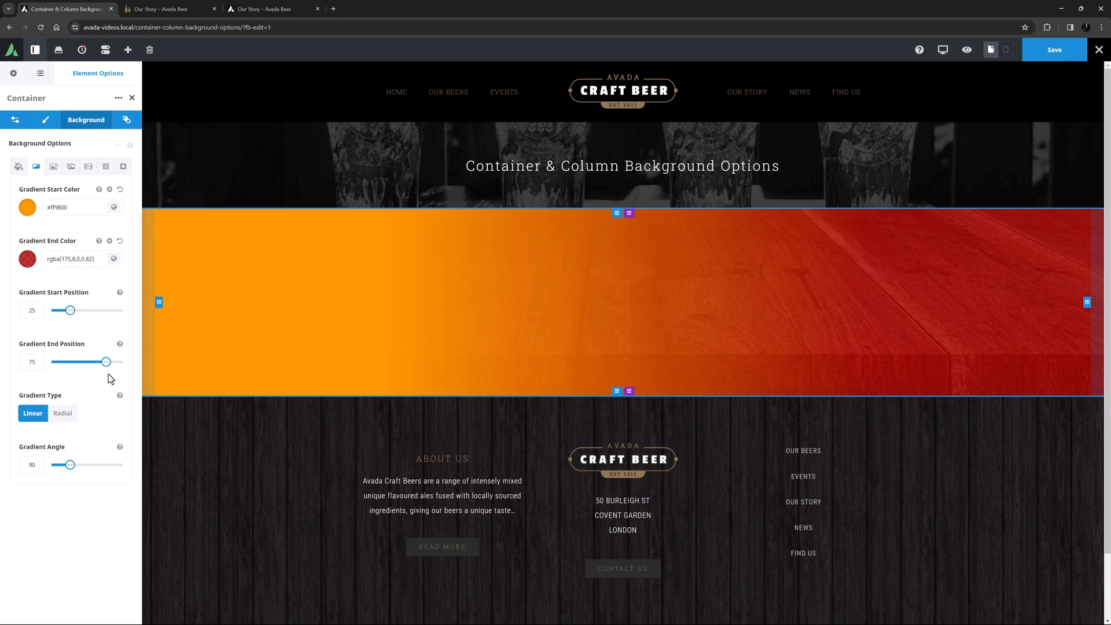
Step: Change the container's gradient type to Radial with the radial direction Center Top
{"action": "left_click", "coordinate": [60, 413]}
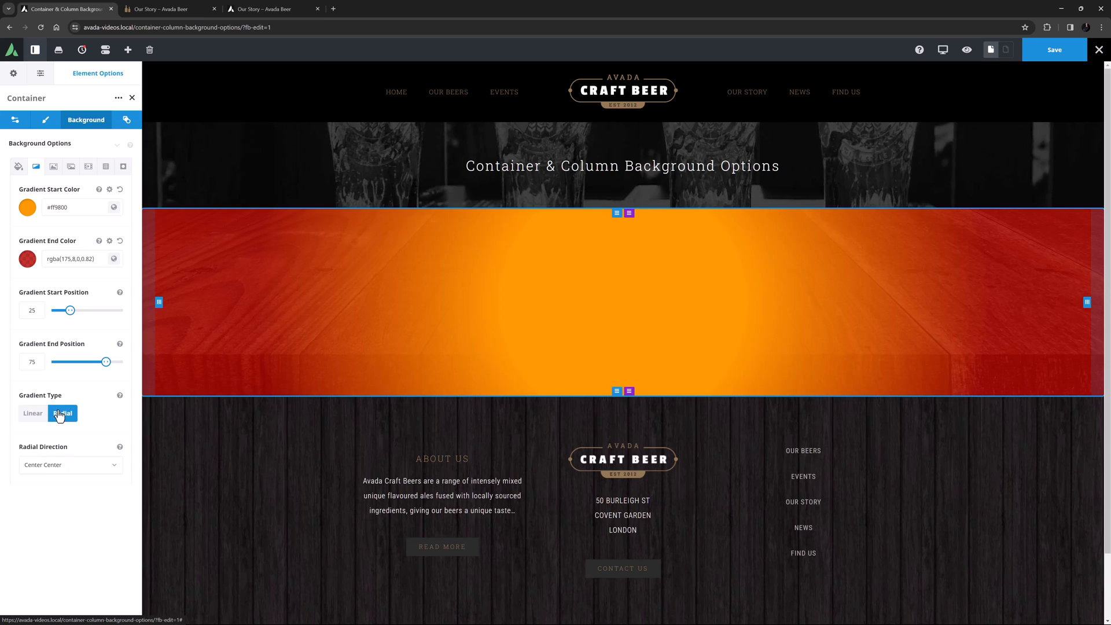
{"action": "left_click", "coordinate": [58, 466]}
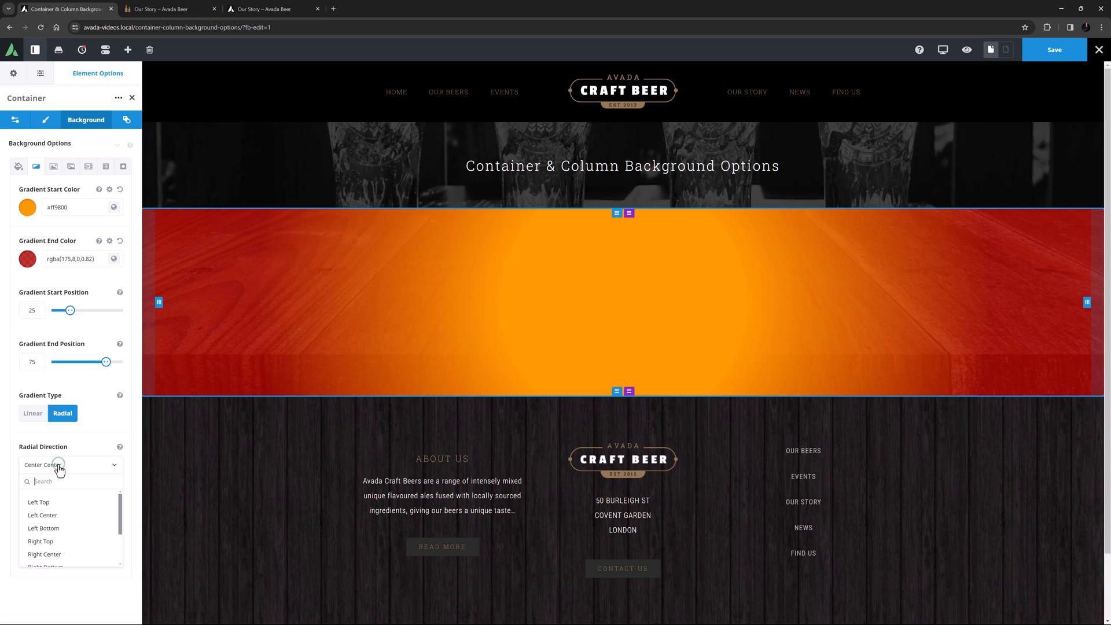
{"action": "scroll", "coordinate": [61, 555], "scroll_direction": "down", "scroll_amount": 2}
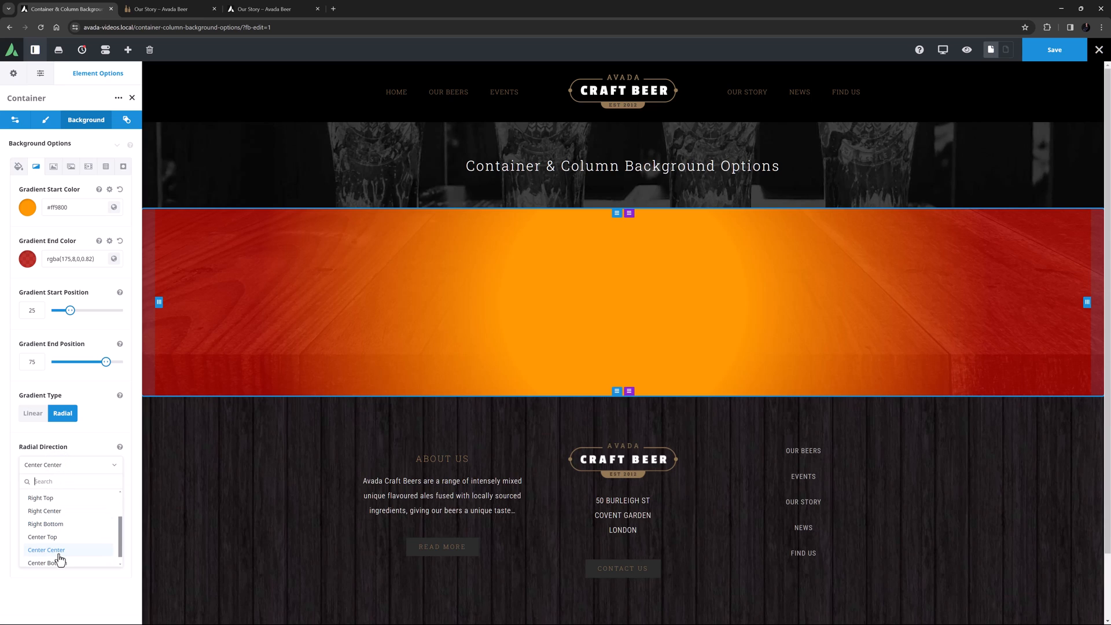
{"action": "left_click", "coordinate": [58, 545]}
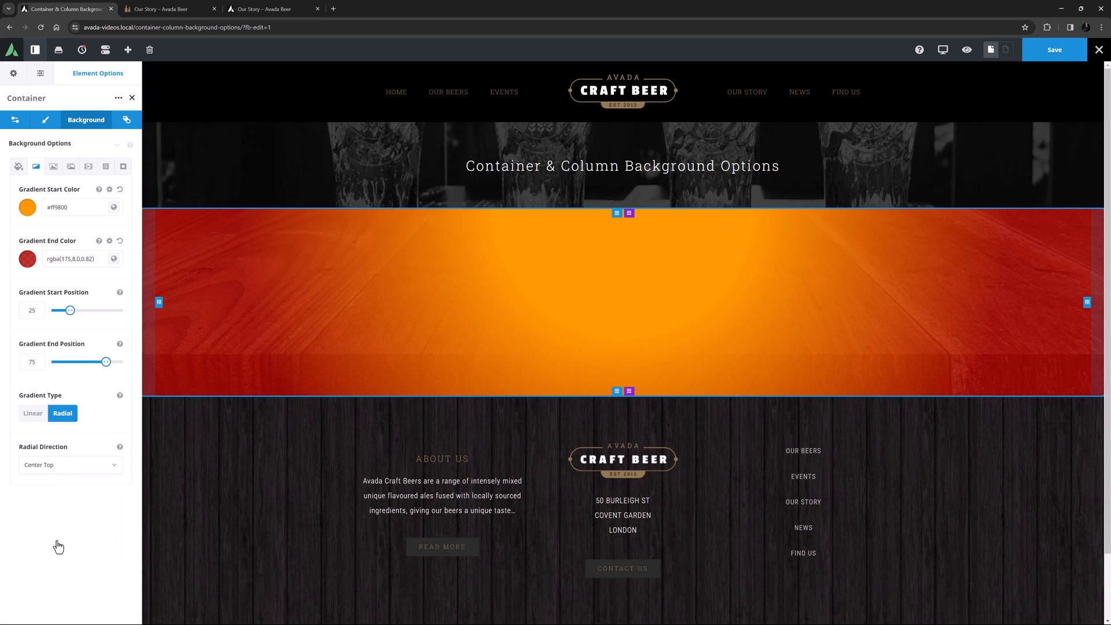
Step: Reset the gradient start and end colors to default, and enable Skip Lazy Loading for the container's background image
{"action": "left_click", "coordinate": [119, 189]}
{"action": "left_click", "coordinate": [120, 240]}
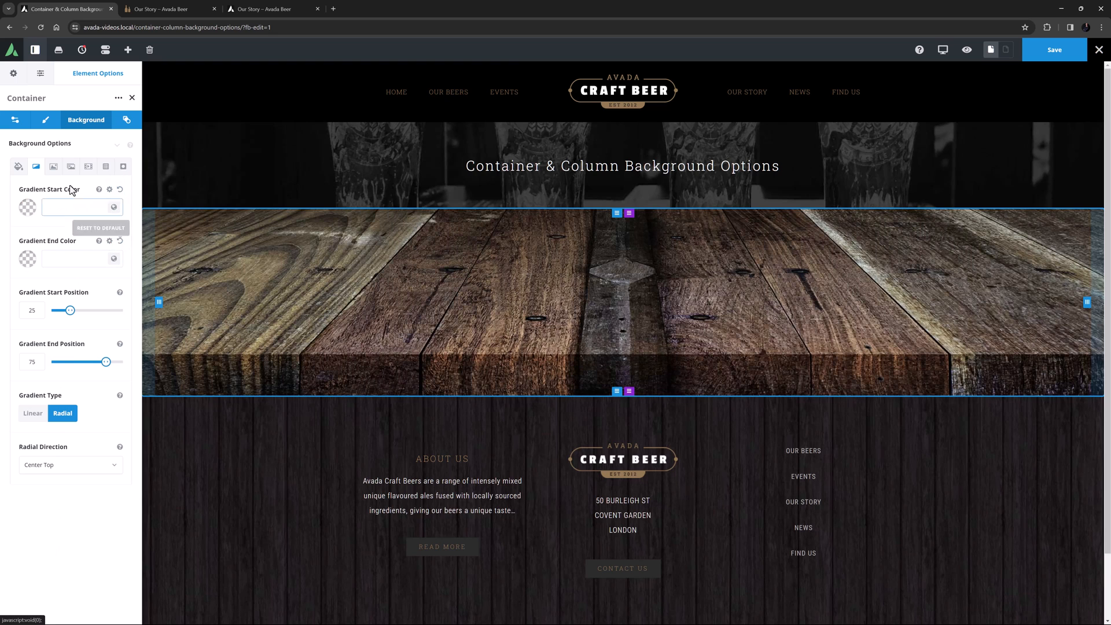
{"action": "left_click", "coordinate": [53, 168]}
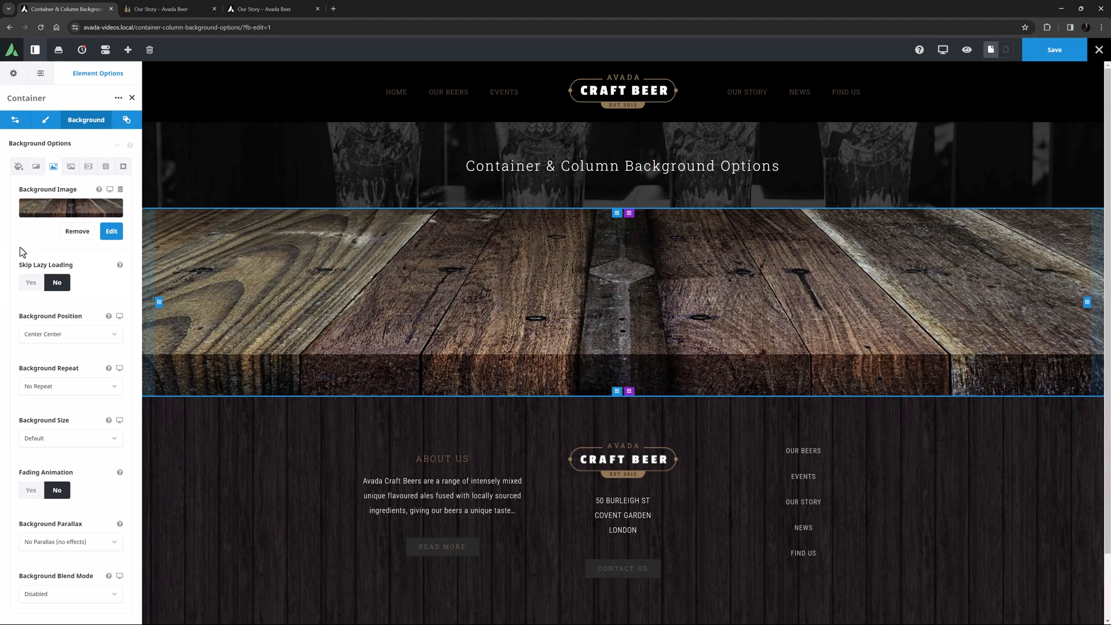
{"action": "left_click", "coordinate": [30, 283]}
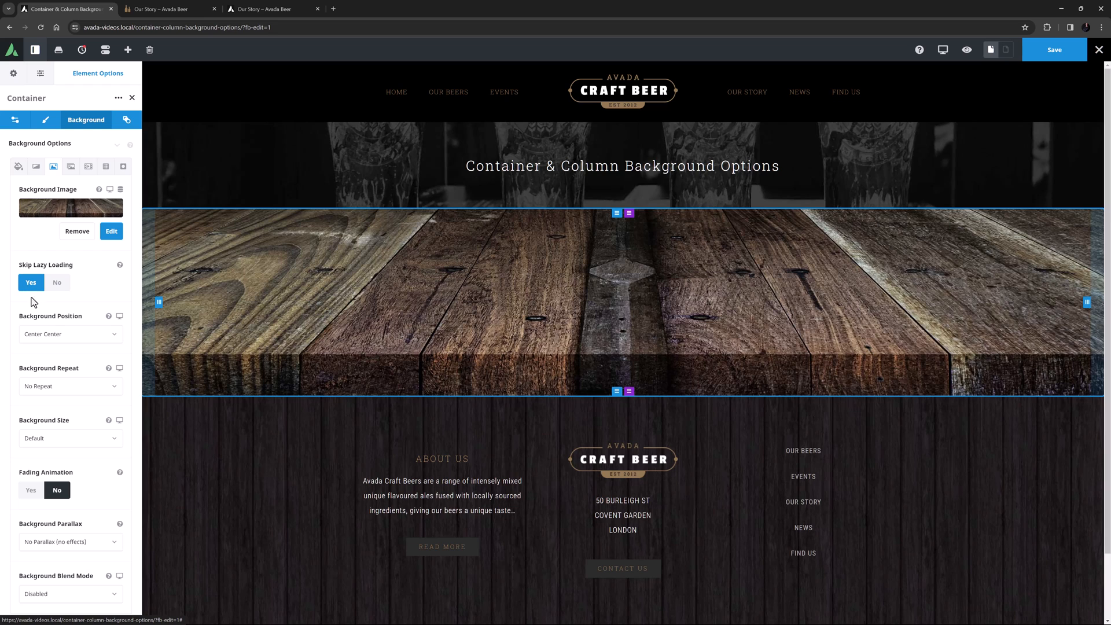
Step: Try Center Bottom as the background image's position, and set the position to Right Center
{"action": "left_click", "coordinate": [40, 334]}
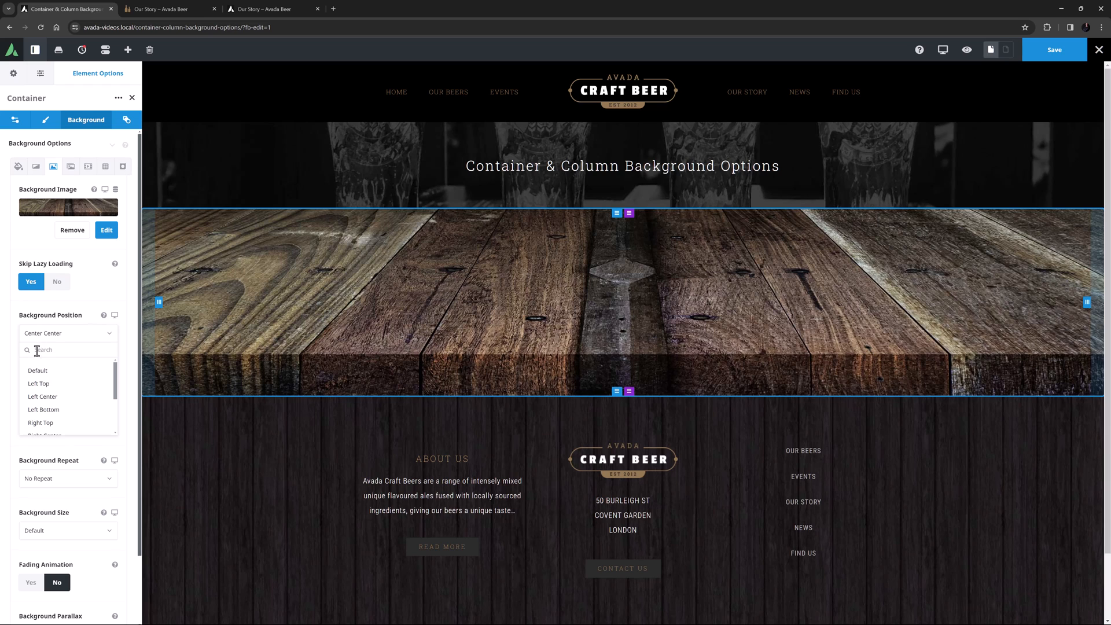
{"action": "scroll", "coordinate": [37, 365], "scroll_direction": "down", "scroll_amount": 1}
{"action": "scroll", "coordinate": [41, 356], "scroll_direction": "down", "scroll_amount": 2}
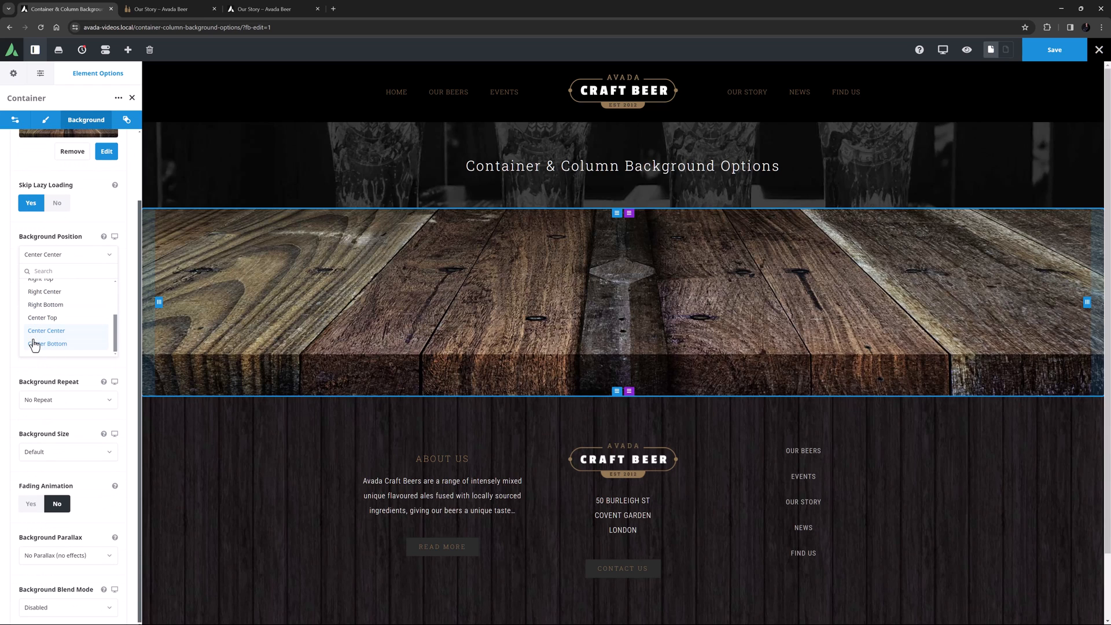
{"action": "left_click", "coordinate": [35, 343]}
{"action": "left_click", "coordinate": [44, 334]}
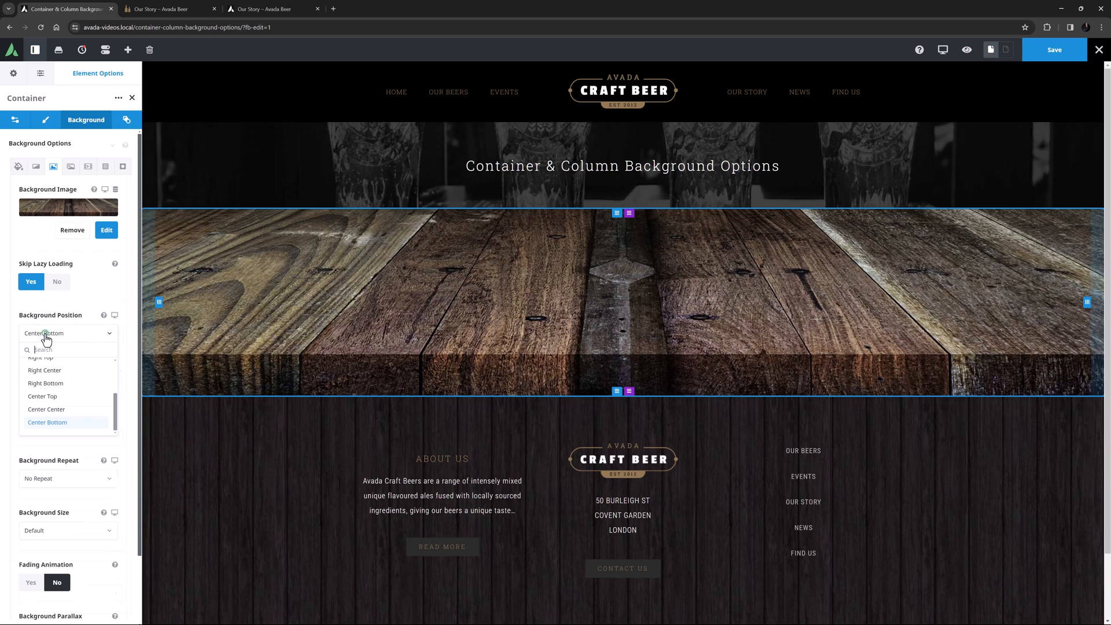
{"action": "scroll", "coordinate": [49, 389], "scroll_direction": "up", "scroll_amount": 1}
{"action": "left_click", "coordinate": [50, 382]}
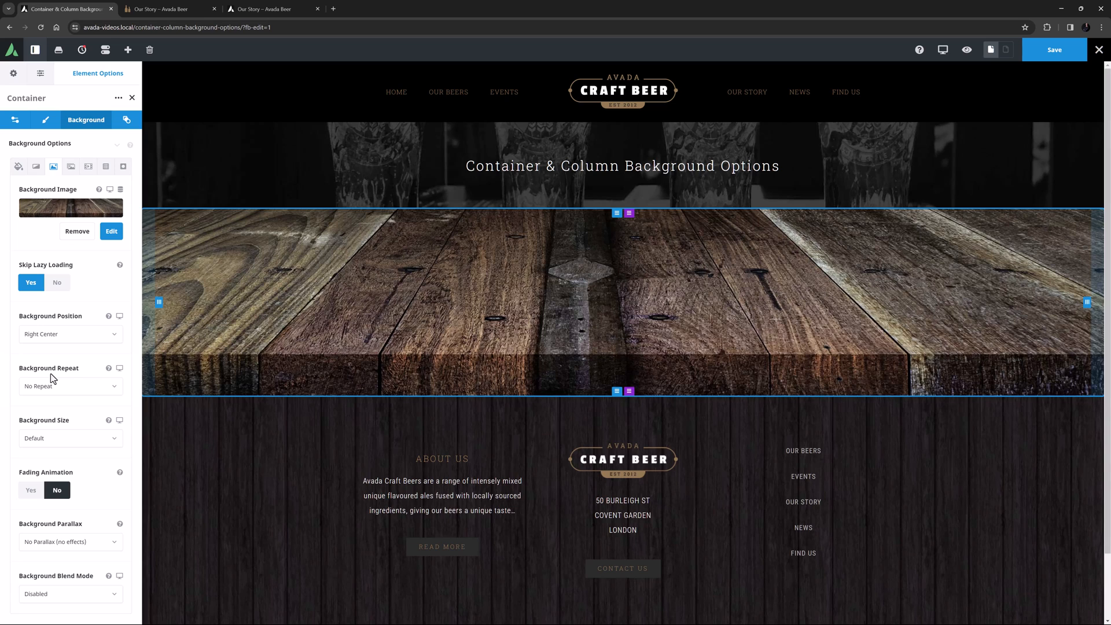
Step: Set the background image's repeat option to Default
{"action": "left_click", "coordinate": [46, 386]}
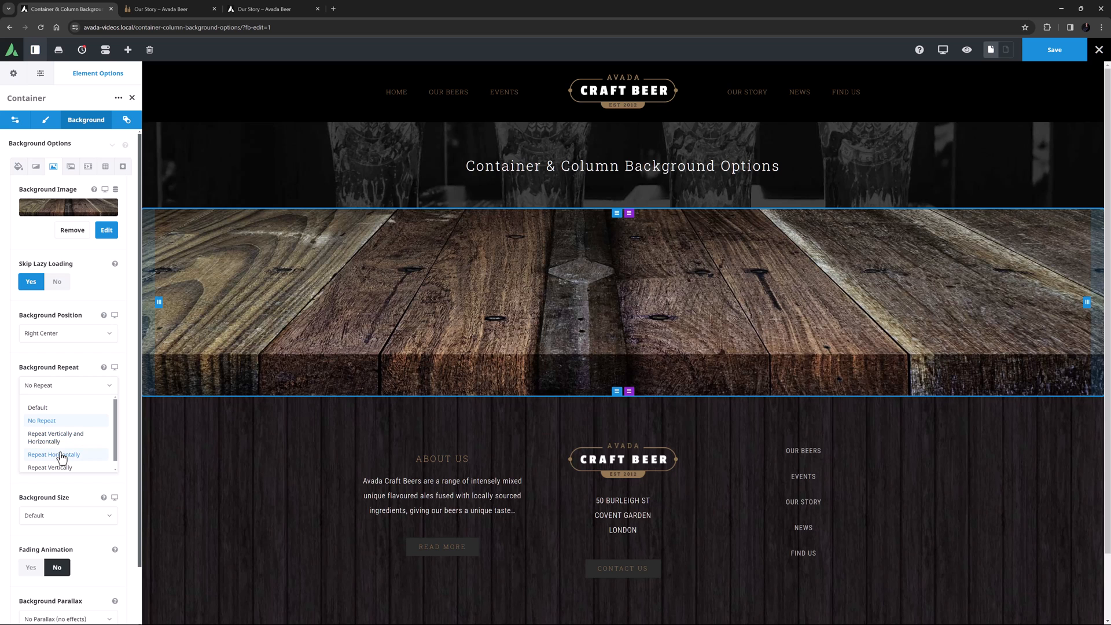
{"action": "scroll", "coordinate": [60, 454], "scroll_direction": "down", "scroll_amount": 1}
{"action": "left_click", "coordinate": [65, 406]}
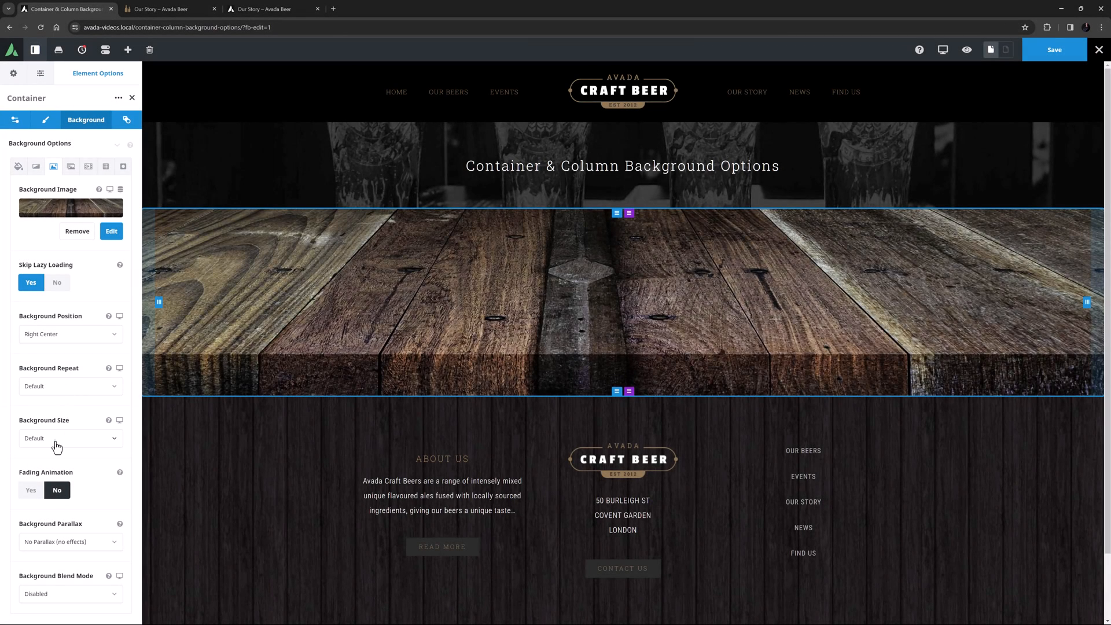
Step: Try the background size as Contain and as Custom at 50%, and return it to Default
{"action": "left_click", "coordinate": [56, 443]}
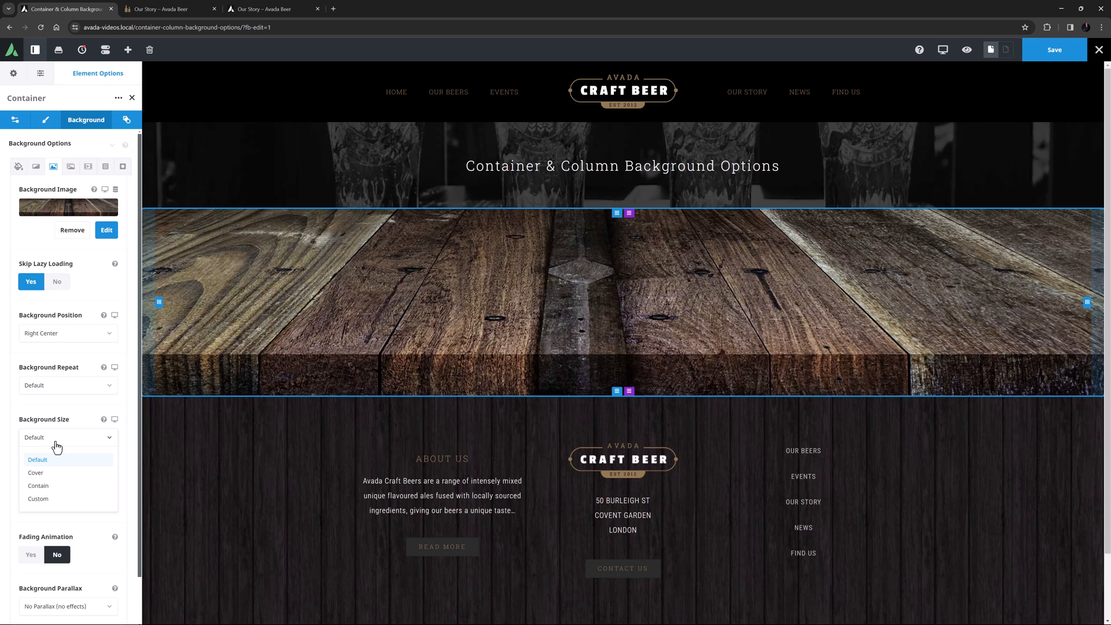
{"action": "left_click", "coordinate": [49, 485]}
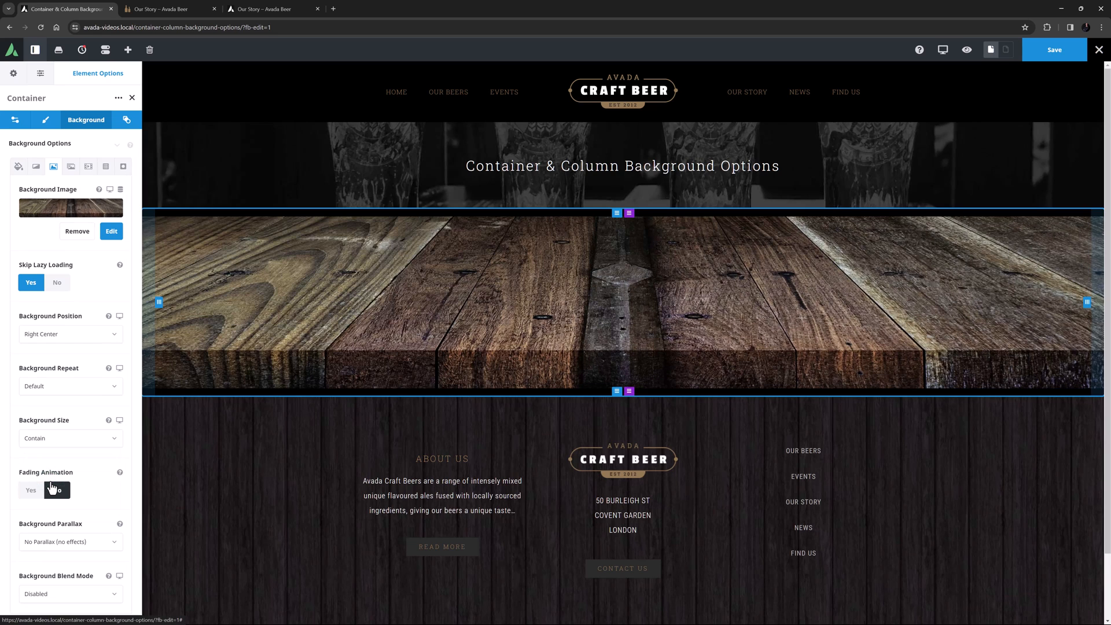
{"action": "left_click", "coordinate": [56, 442]}
{"action": "left_click", "coordinate": [46, 499]}
{"action": "left_click", "coordinate": [37, 488]}
{"action": "type", "text": "50%"}
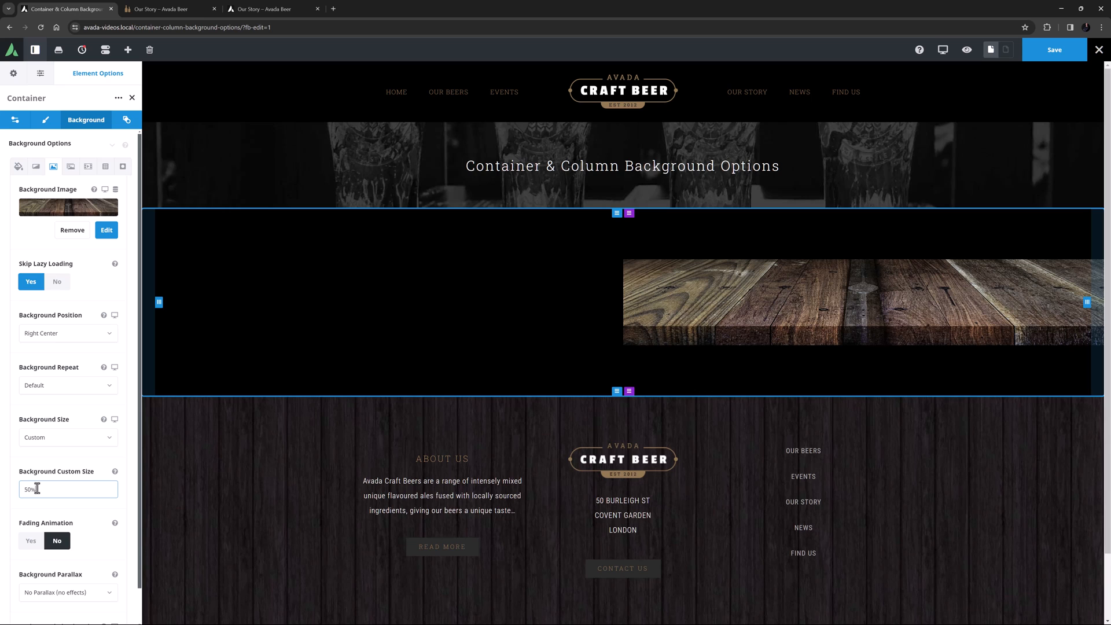
{"action": "left_click", "coordinate": [40, 438]}
{"action": "left_click", "coordinate": [37, 461]}
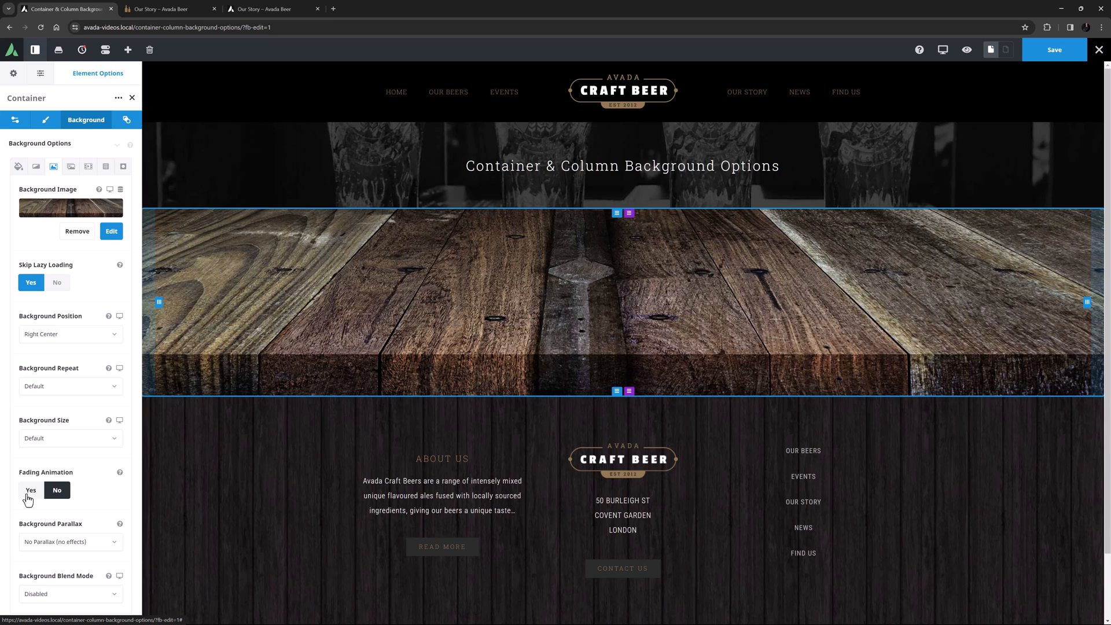
Step: Examine the intro background's fading animation on the published Our Story page, and return to the container being edited
{"action": "left_click", "coordinate": [163, 9]}
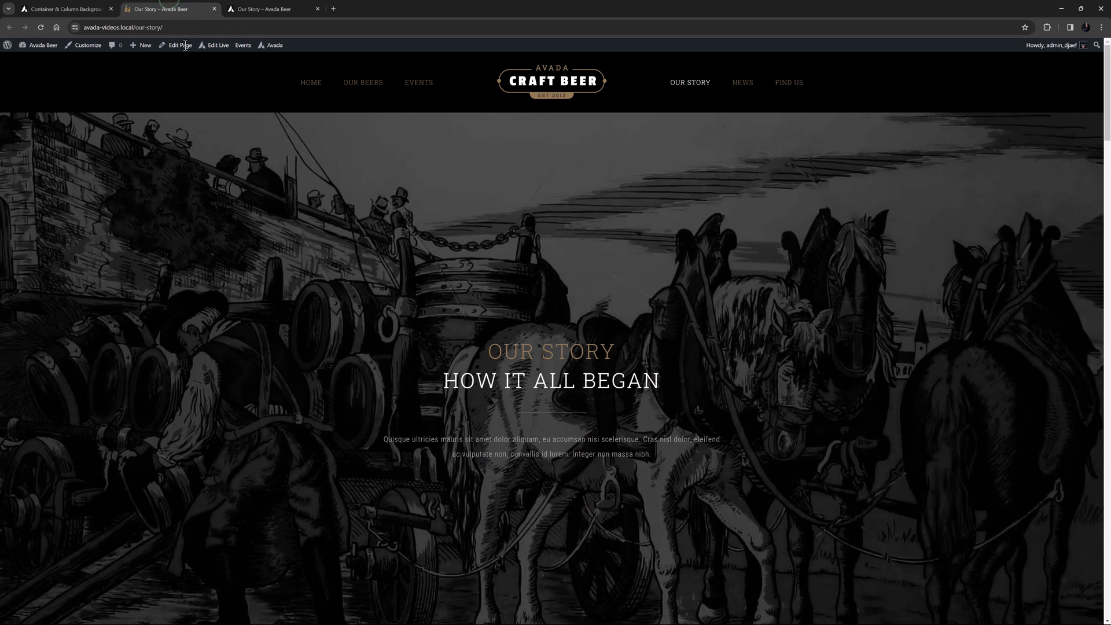
{"action": "scroll", "coordinate": [301, 237], "scroll_direction": "down", "scroll_amount": 5}
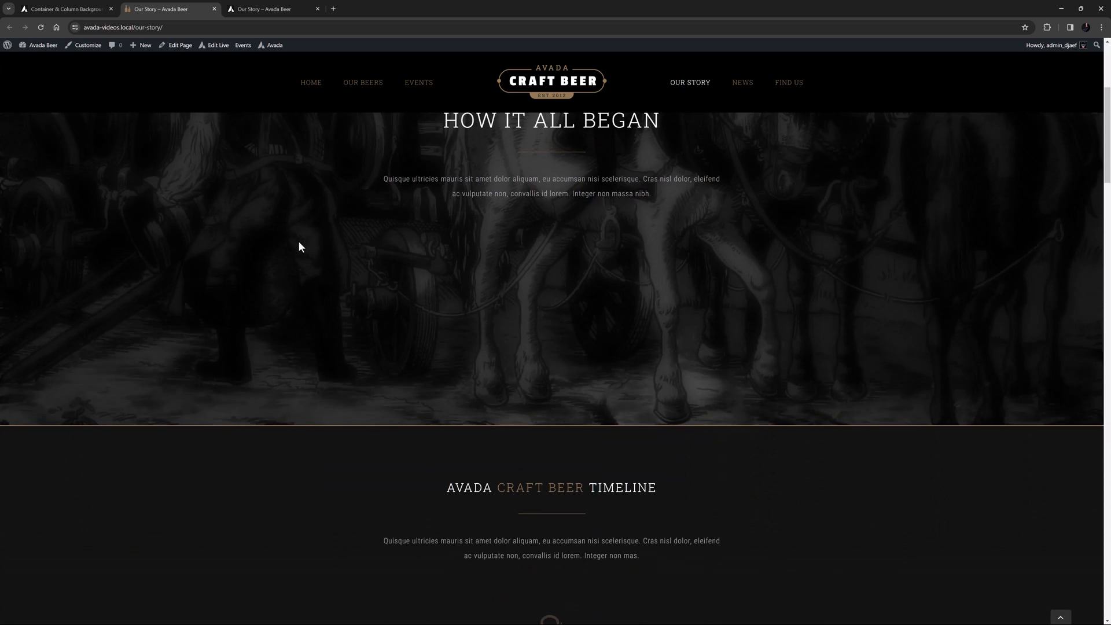
{"action": "scroll", "coordinate": [298, 241], "scroll_direction": "up", "scroll_amount": 5}
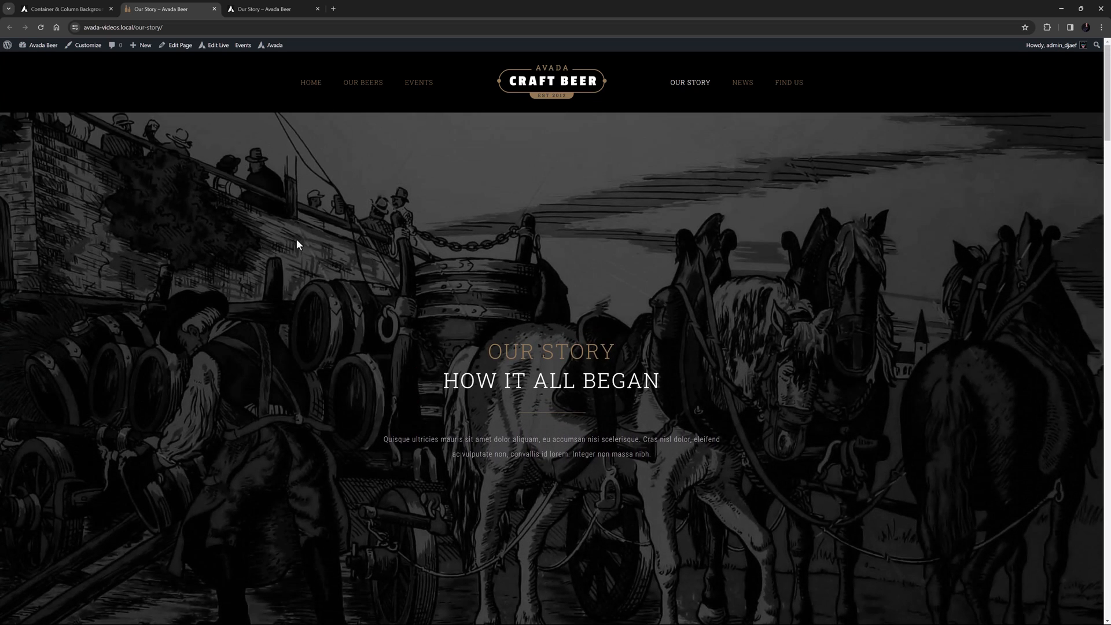
{"action": "left_click", "coordinate": [78, 10]}
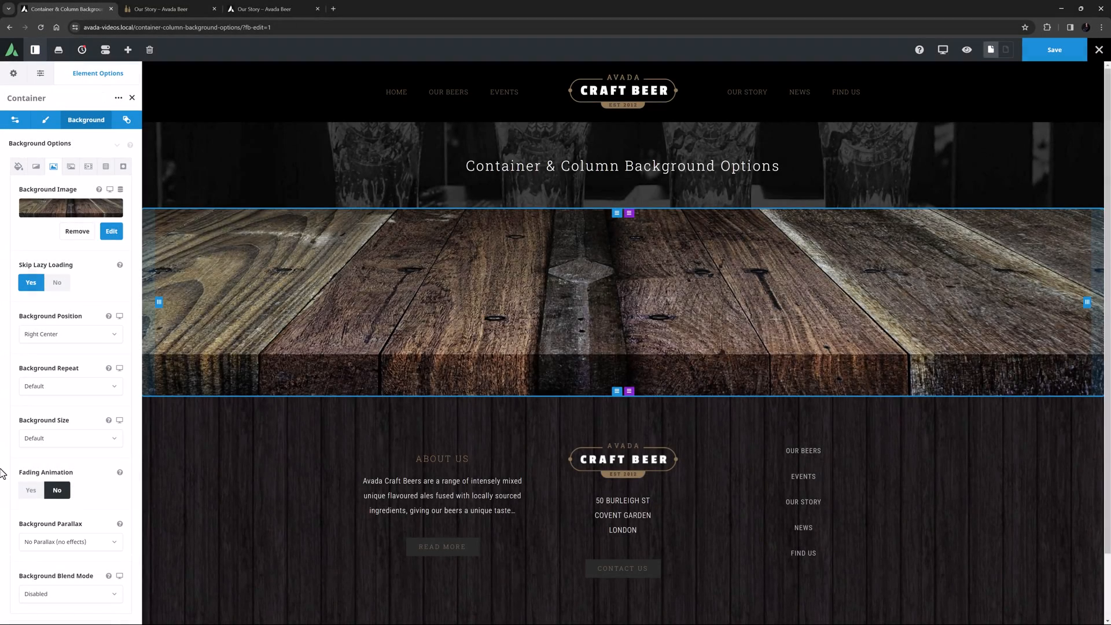
Step: Set the container's background parallax to Left (moves left on desktop and mobile)
{"action": "left_click", "coordinate": [28, 542]}
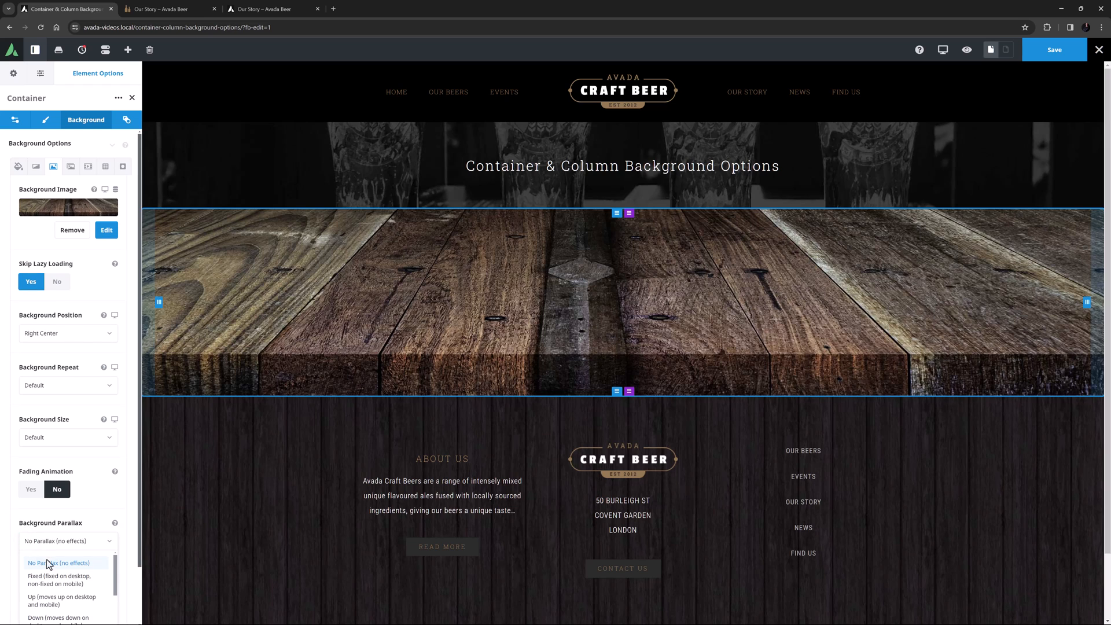
{"action": "scroll", "coordinate": [54, 578], "scroll_direction": "down", "scroll_amount": 2}
{"action": "scroll", "coordinate": [53, 577], "scroll_direction": "down", "scroll_amount": 1}
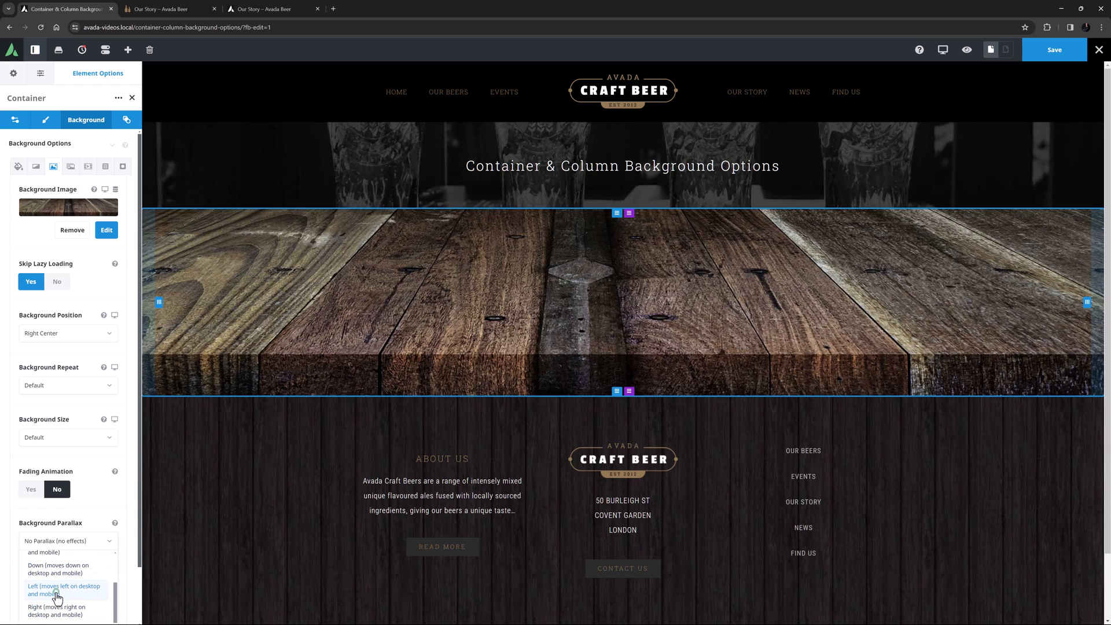
{"action": "left_click", "coordinate": [53, 590]}
{"action": "scroll", "coordinate": [58, 583], "scroll_direction": "down", "scroll_amount": 2}
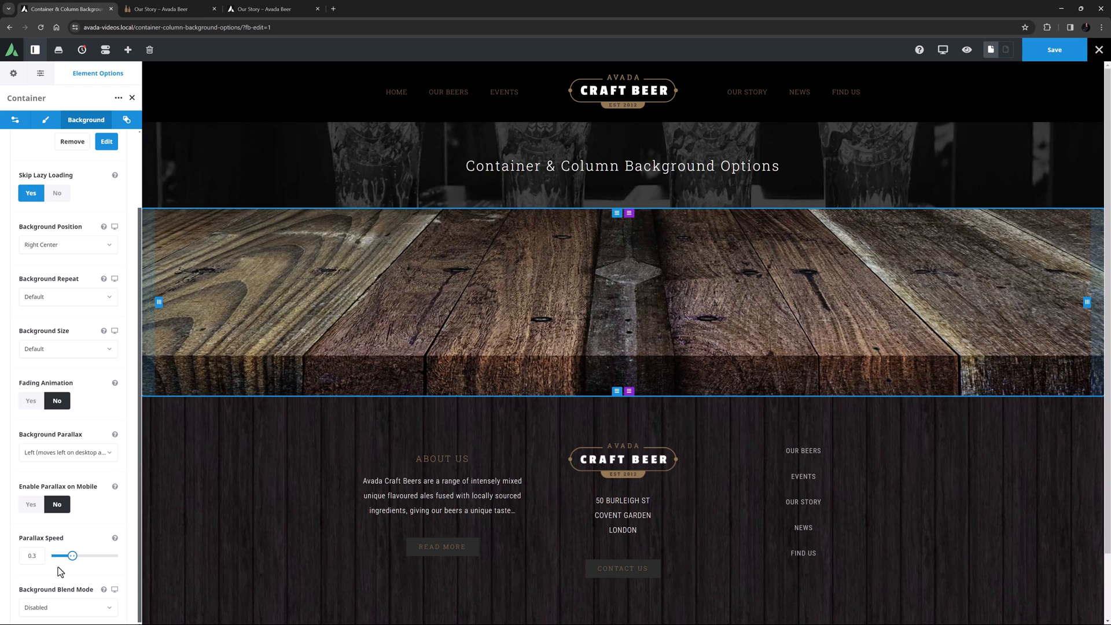
Step: Set the background parallax speed to 0.9 and preview the movement on the page
{"action": "left_click", "coordinate": [37, 555]}
{"action": "double_click", "coordinate": [36, 556]}
{"action": "type", "text": "0.9"}
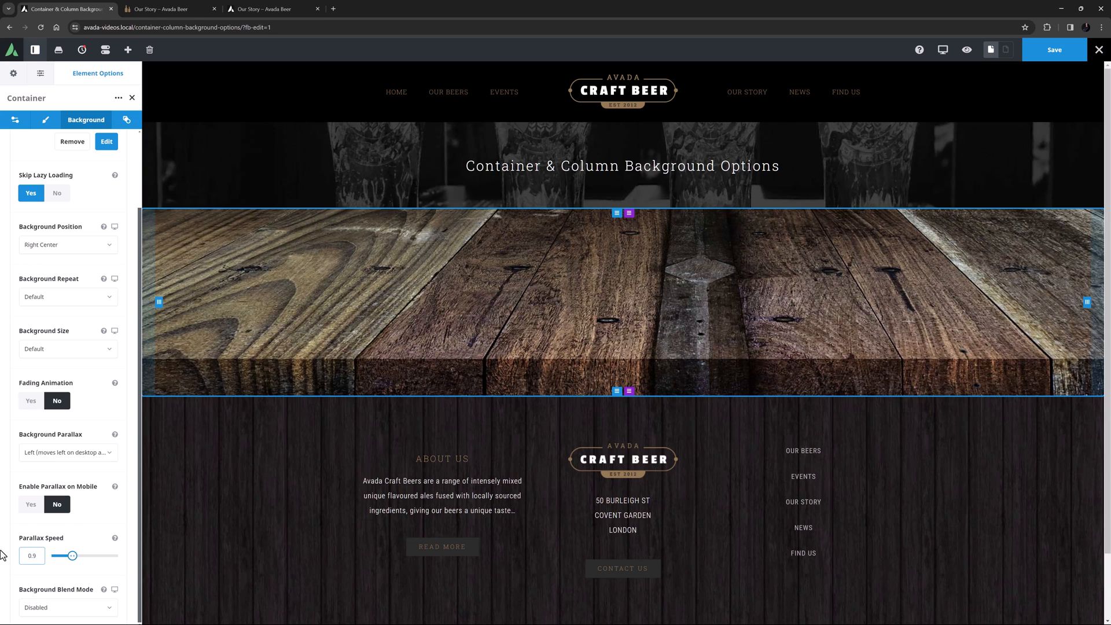
{"action": "scroll", "coordinate": [377, 317], "scroll_direction": "down", "scroll_amount": 1}
{"action": "scroll", "coordinate": [376, 329], "scroll_direction": "up", "scroll_amount": 1}
{"action": "scroll", "coordinate": [373, 332], "scroll_direction": "down", "scroll_amount": 1}
{"action": "scroll", "coordinate": [370, 340], "scroll_direction": "up", "scroll_amount": 1}
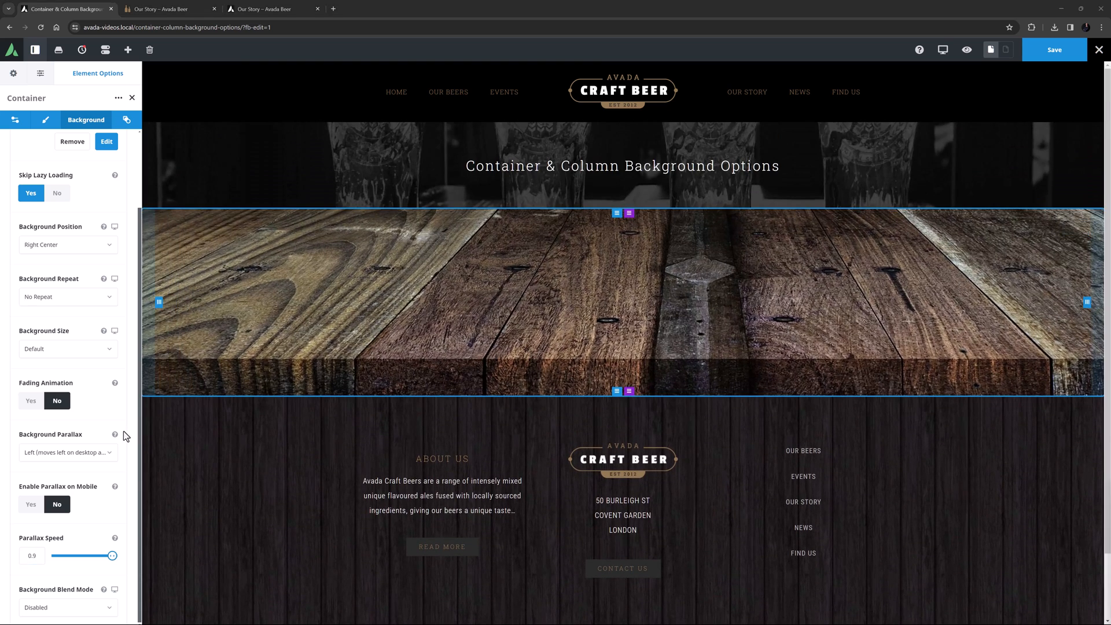
Step: Set the container's background parallax back to No Parallax (no effects)
{"action": "left_click", "coordinate": [76, 453]}
{"action": "scroll", "coordinate": [70, 434], "scroll_direction": "up", "scroll_amount": 2}
{"action": "left_click", "coordinate": [61, 393]}
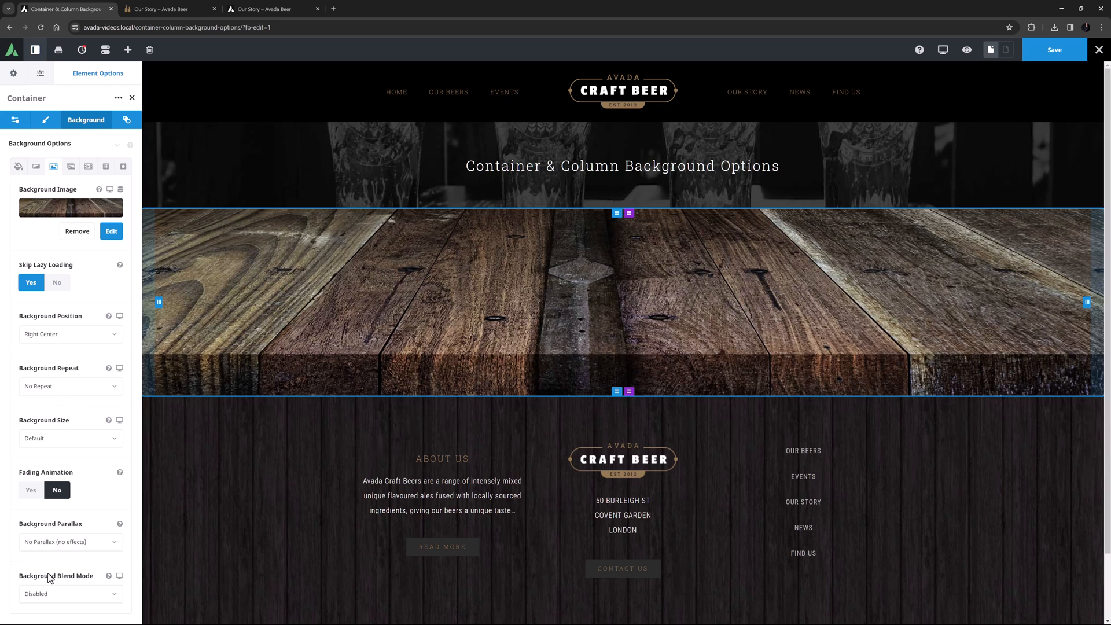
Step: Look through the available background blend modes for the container's image without choosing another one
{"action": "left_click", "coordinate": [47, 596]}
{"action": "scroll", "coordinate": [62, 554], "scroll_direction": "down", "scroll_amount": 1}
{"action": "scroll", "coordinate": [62, 555], "scroll_direction": "up", "scroll_amount": 2}
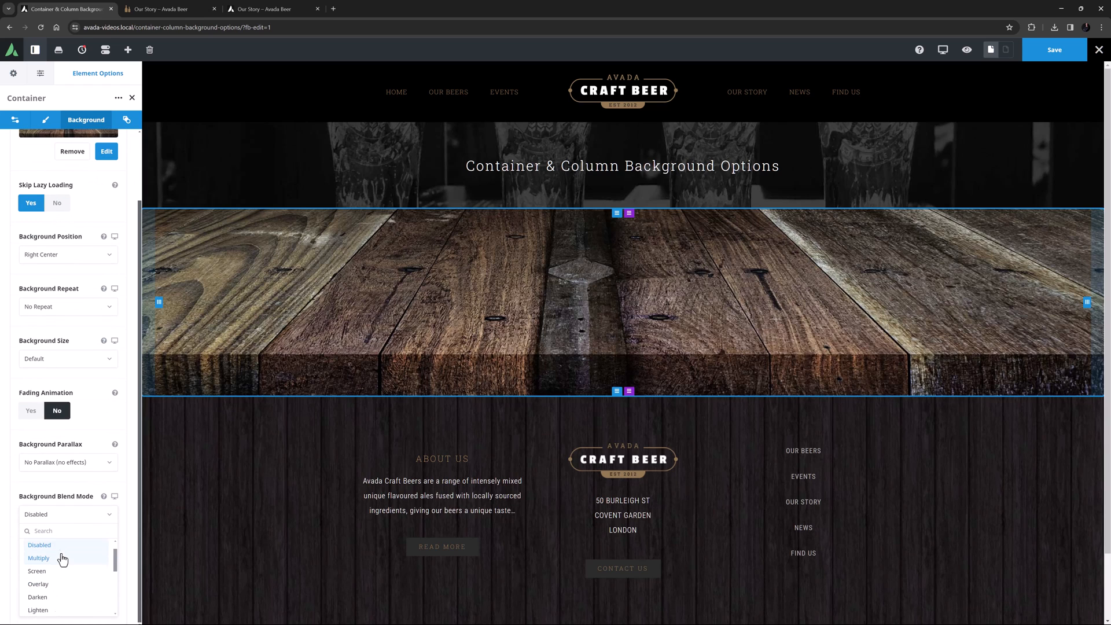
{"action": "left_click", "coordinate": [60, 514]}
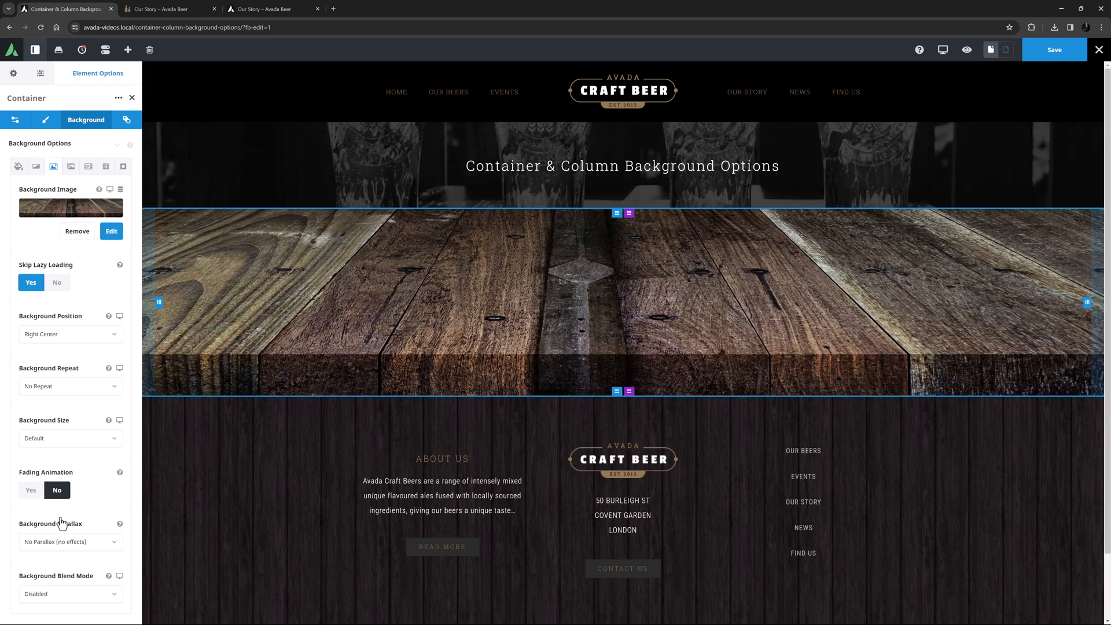
Step: On the Our Story page in the builder, open the Intro container's background image settings and remove its image
{"action": "left_click", "coordinate": [259, 9]}
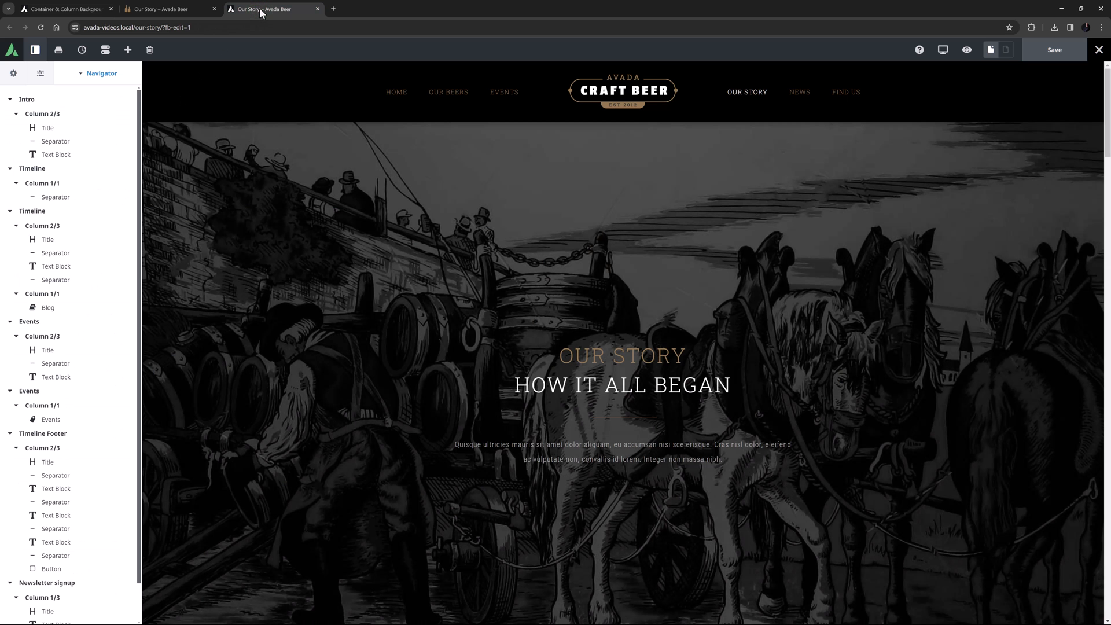
{"action": "mouse_move", "coordinate": [1030, 131]}
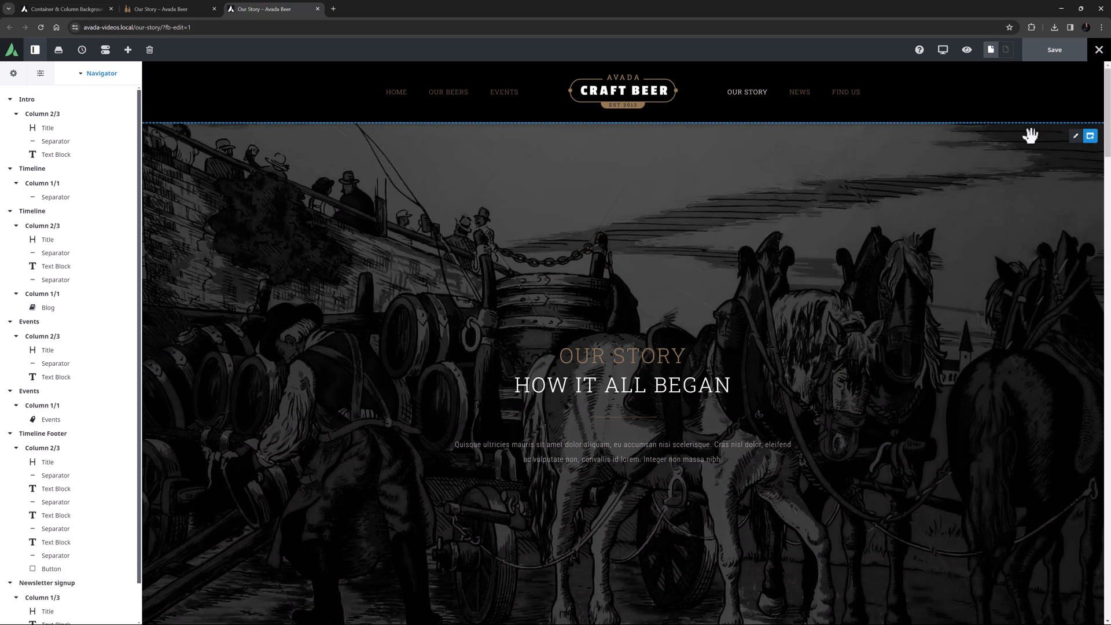
{"action": "left_click", "coordinate": [1077, 136]}
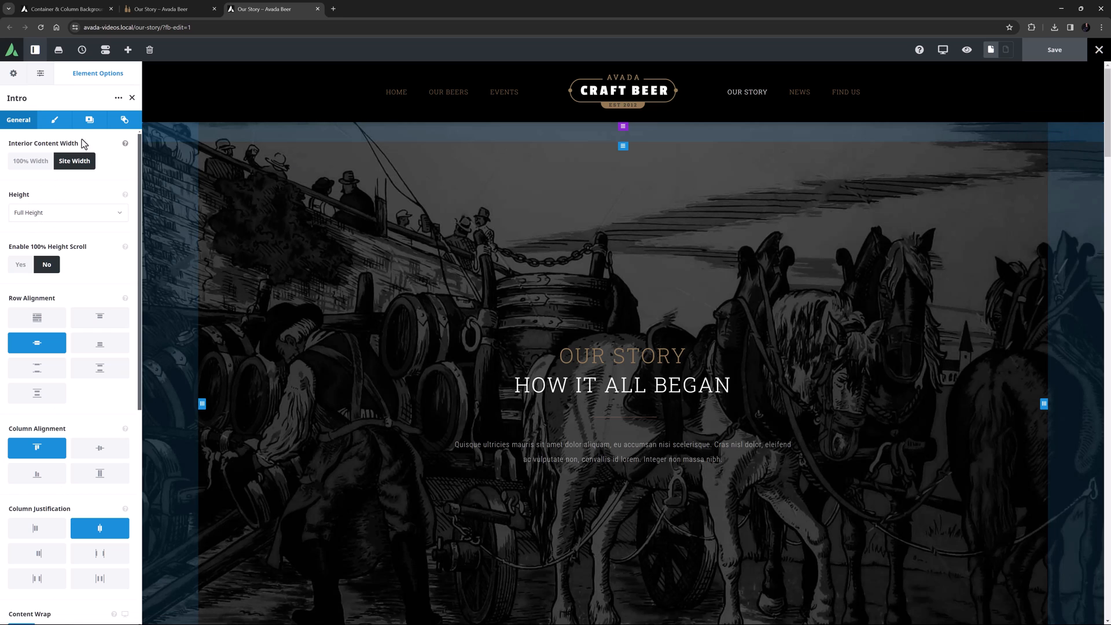
{"action": "left_click", "coordinate": [89, 120]}
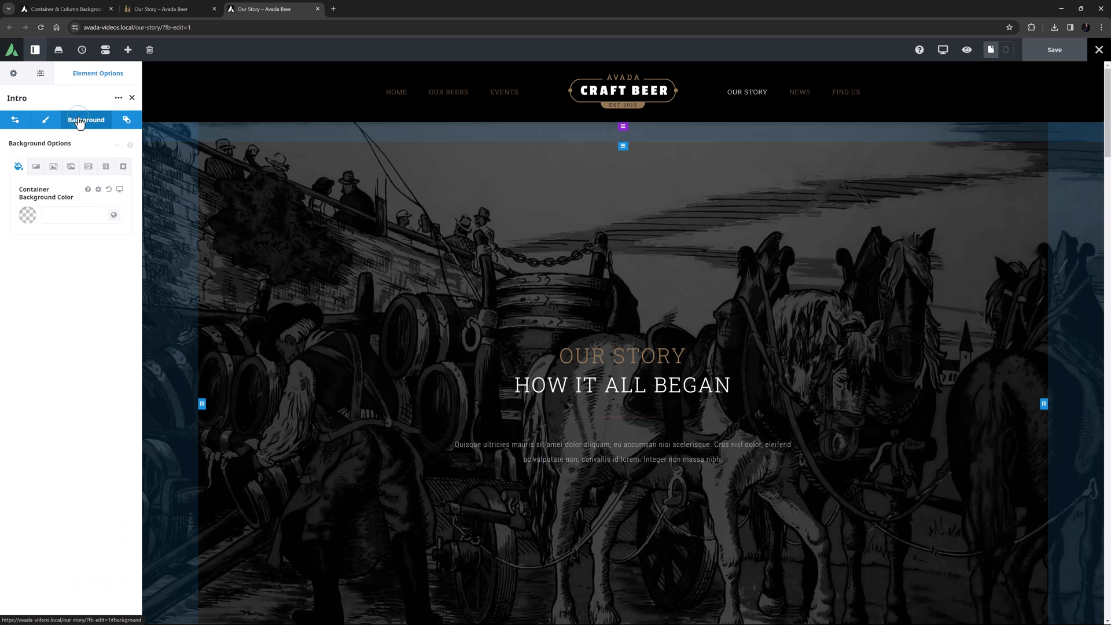
{"action": "left_click", "coordinate": [53, 166]}
{"action": "left_click", "coordinate": [70, 268]}
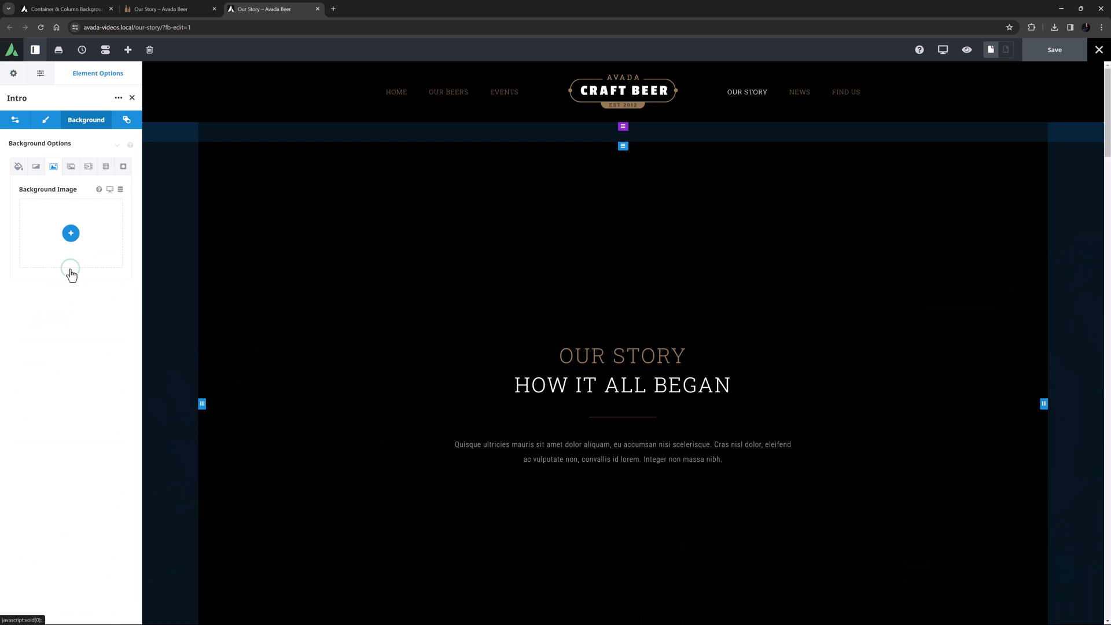
Step: Add story_intro_bg.jpg and find_us_intro_bg_02.jpg as the Intro container's background slider images
{"action": "left_click", "coordinate": [70, 166]}
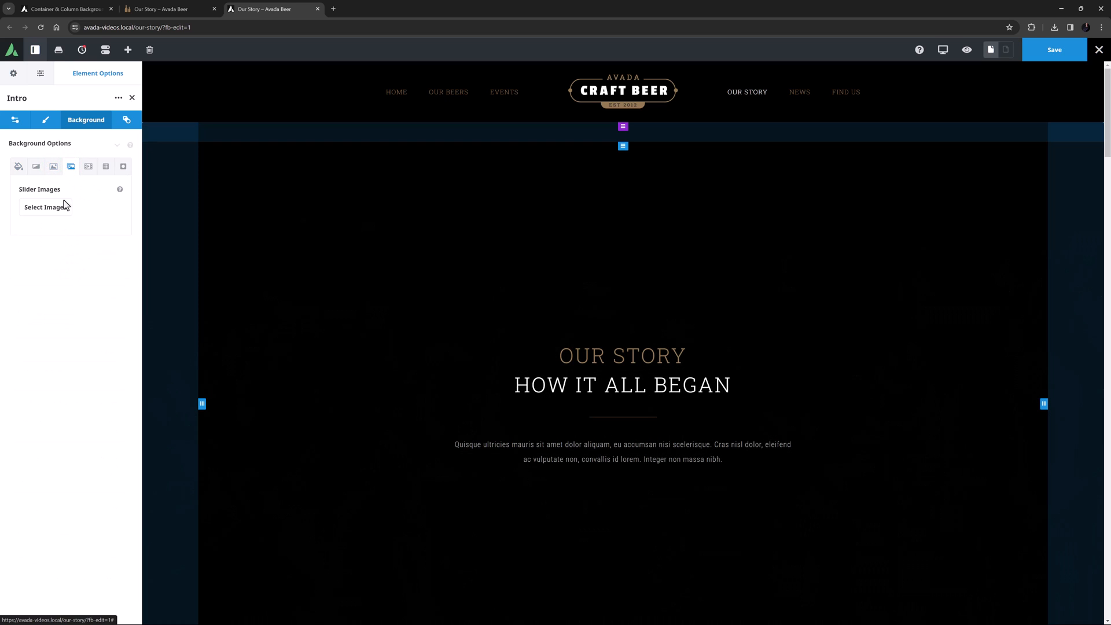
{"action": "left_click", "coordinate": [65, 206]}
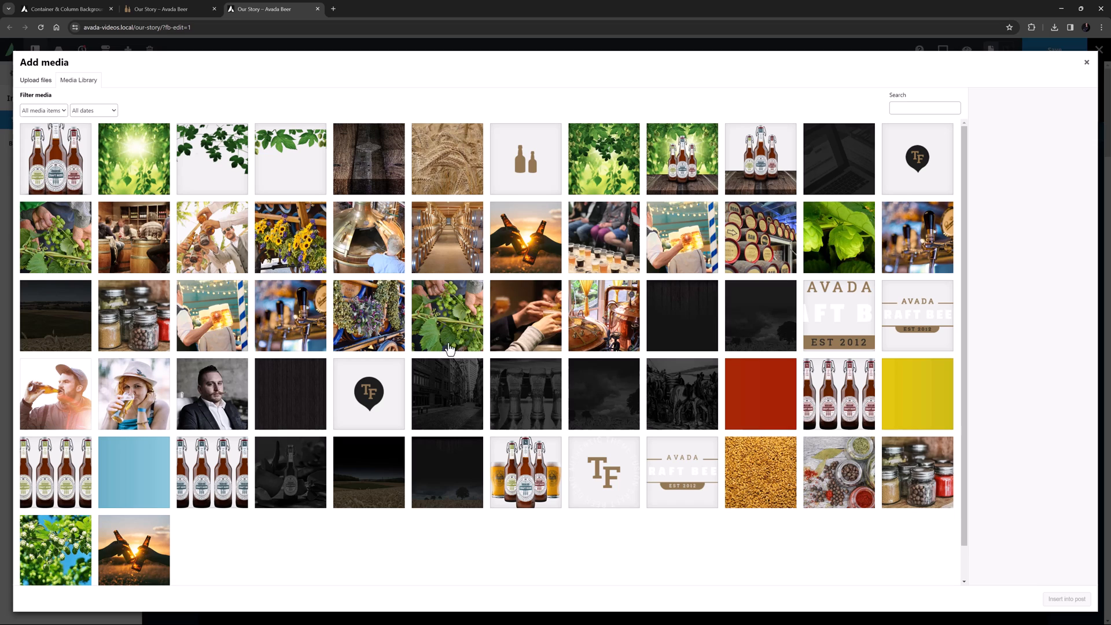
{"action": "left_click", "coordinate": [683, 407]}
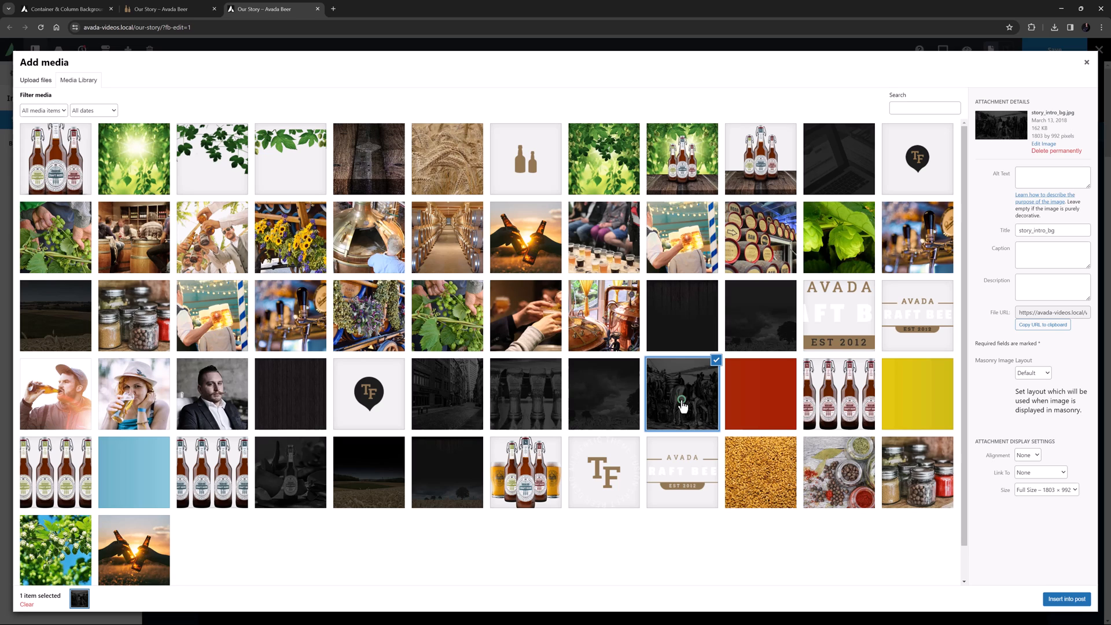
{"action": "left_click", "coordinate": [463, 403]}
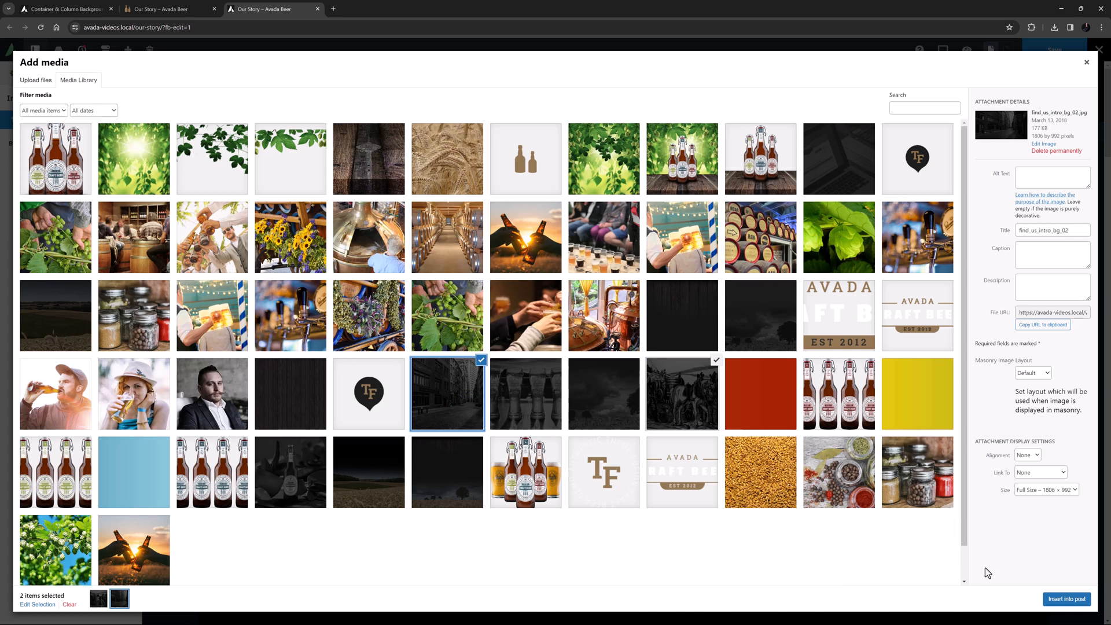
{"action": "left_click", "coordinate": [1059, 601]}
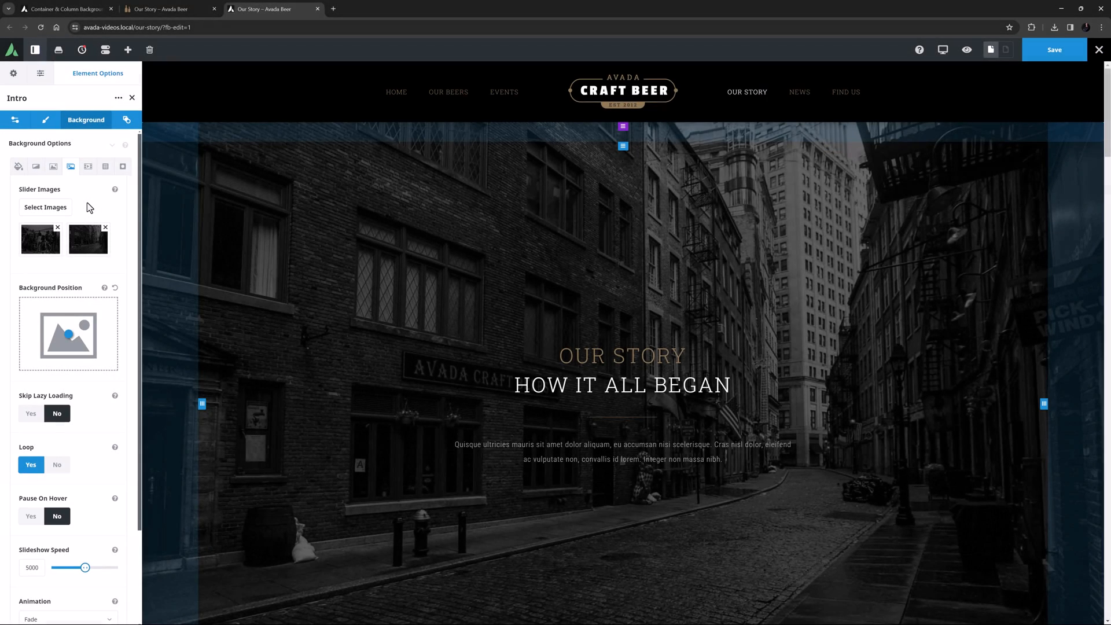
Step: Review the background slider settings and its available animation types, keeping Fade
{"action": "scroll", "coordinate": [89, 208], "scroll_direction": "down", "scroll_amount": 2}
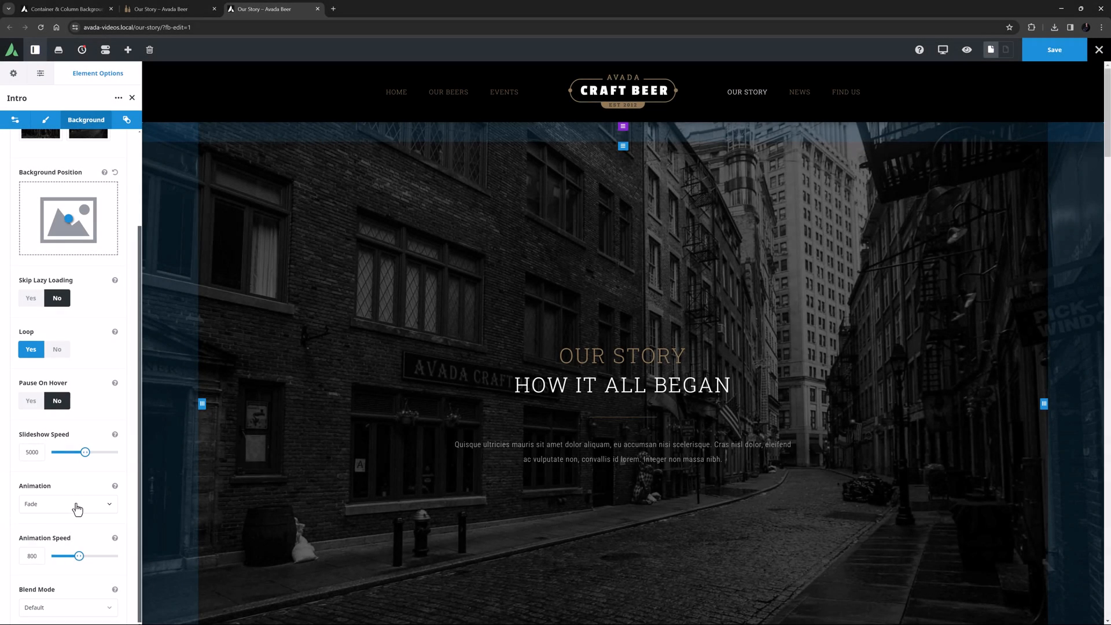
{"action": "left_click", "coordinate": [76, 504]}
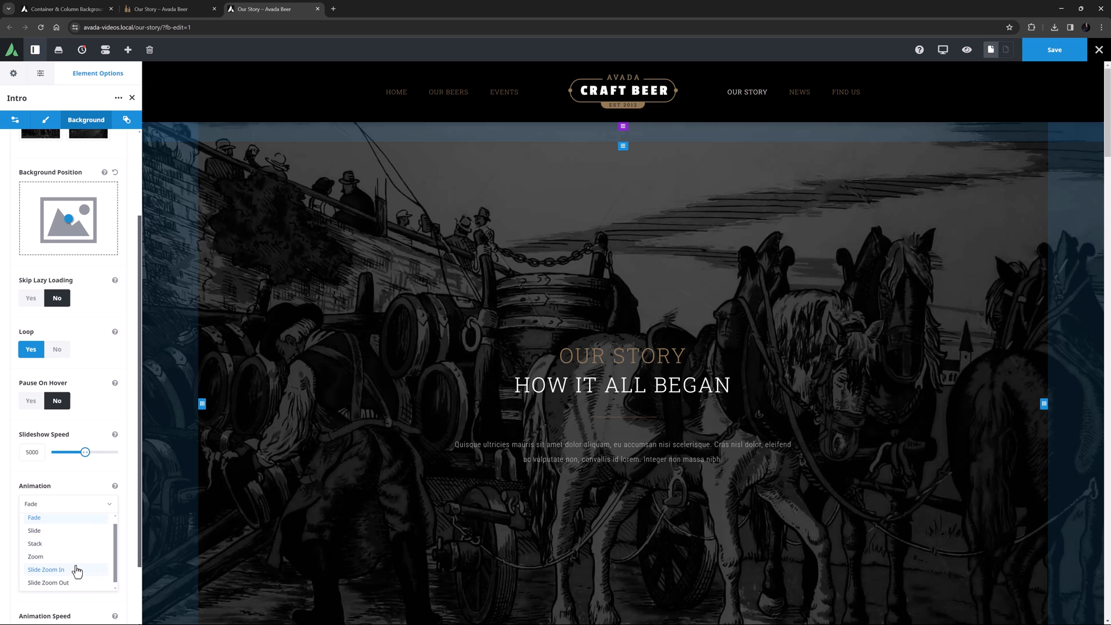
{"action": "left_click", "coordinate": [71, 506]}
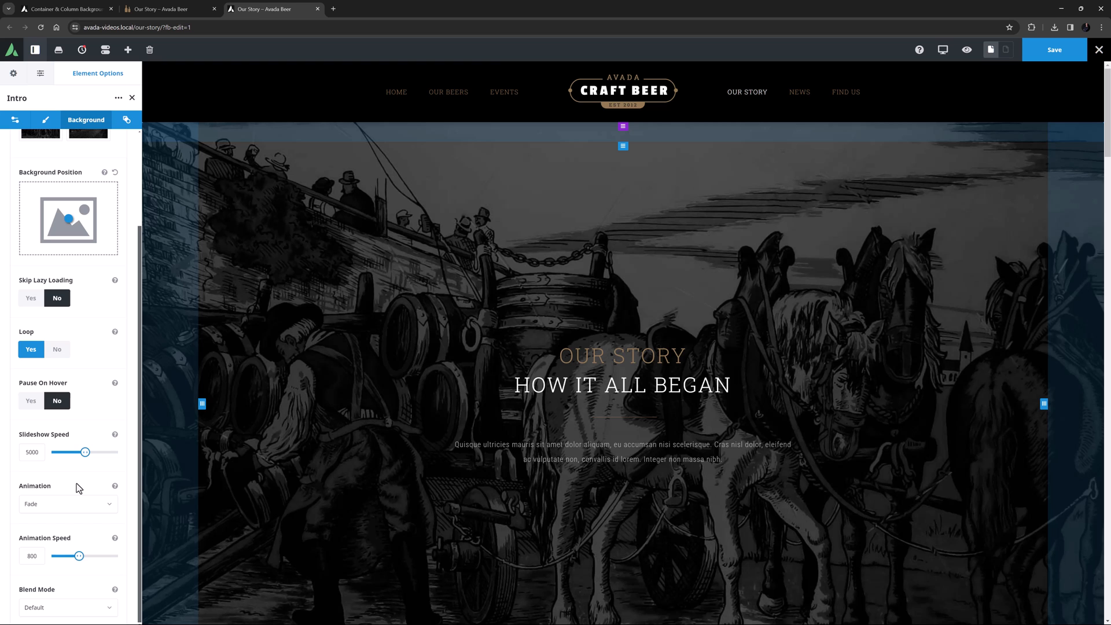
Step: Back on the Container & Column Background Options page, replace the container's background image with the MP4 video Avada-7.11.mp4
{"action": "left_click", "coordinate": [75, 8]}
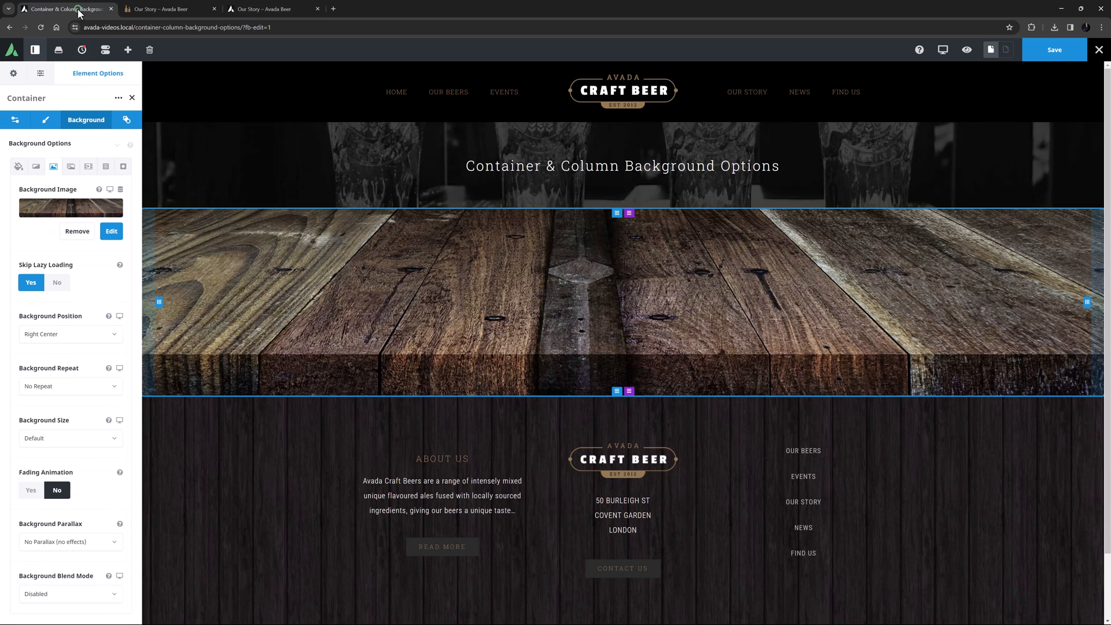
{"action": "left_click", "coordinate": [77, 231]}
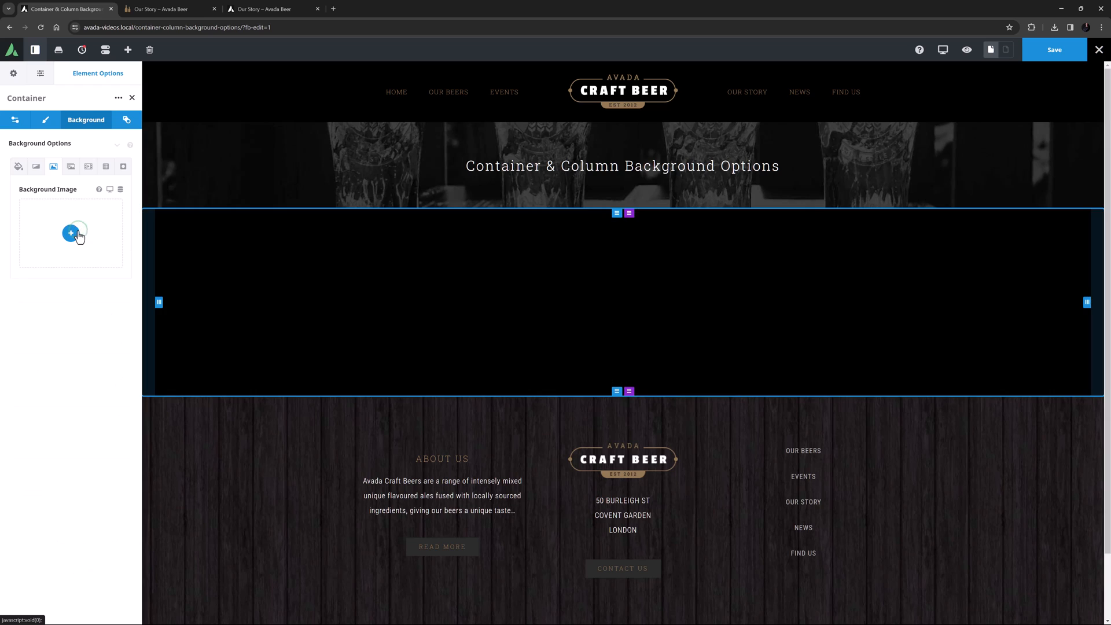
{"action": "left_click", "coordinate": [88, 166]}
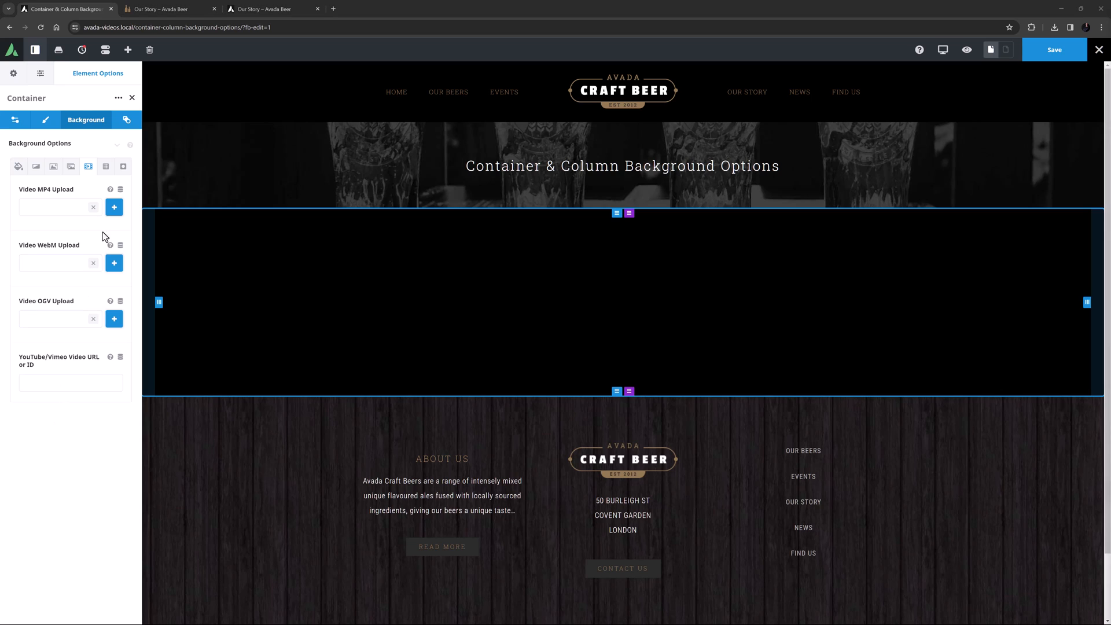
{"action": "left_click", "coordinate": [111, 210]}
{"action": "left_click", "coordinate": [66, 165]}
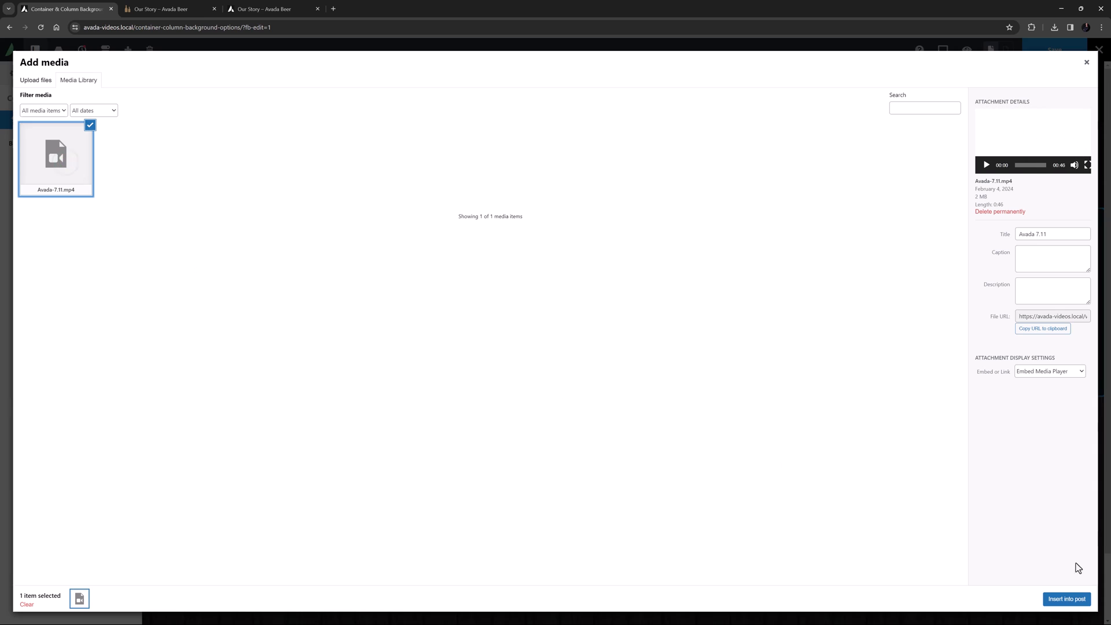
{"action": "left_click", "coordinate": [1067, 599]}
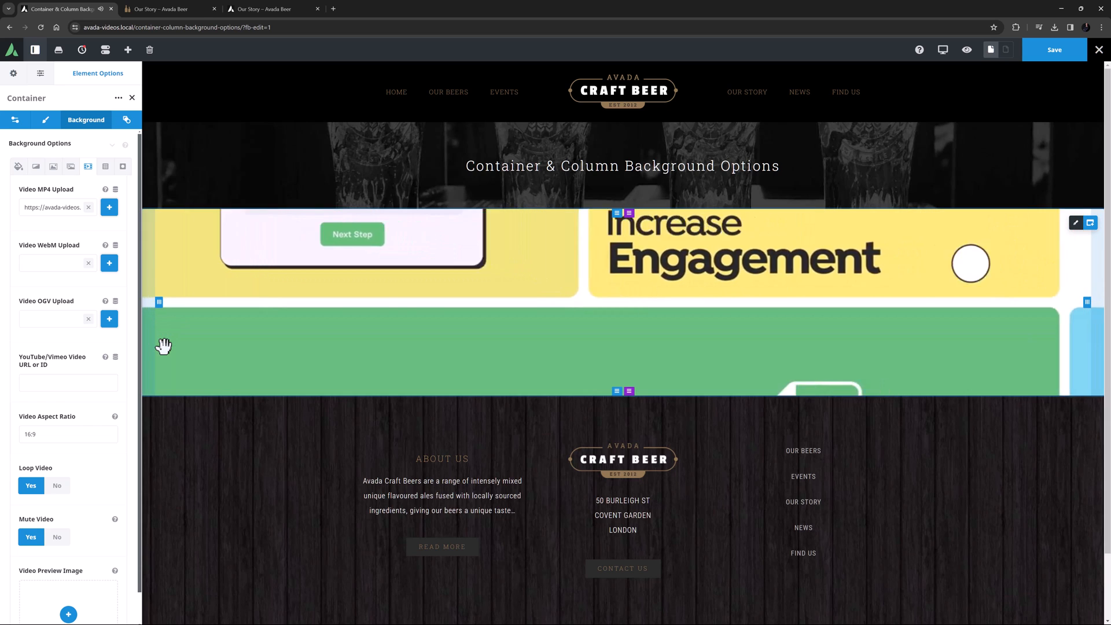
Step: Clear the container's MP4 background video and paste a YouTube video URL as the background video instead
{"action": "left_click", "coordinate": [88, 207]}
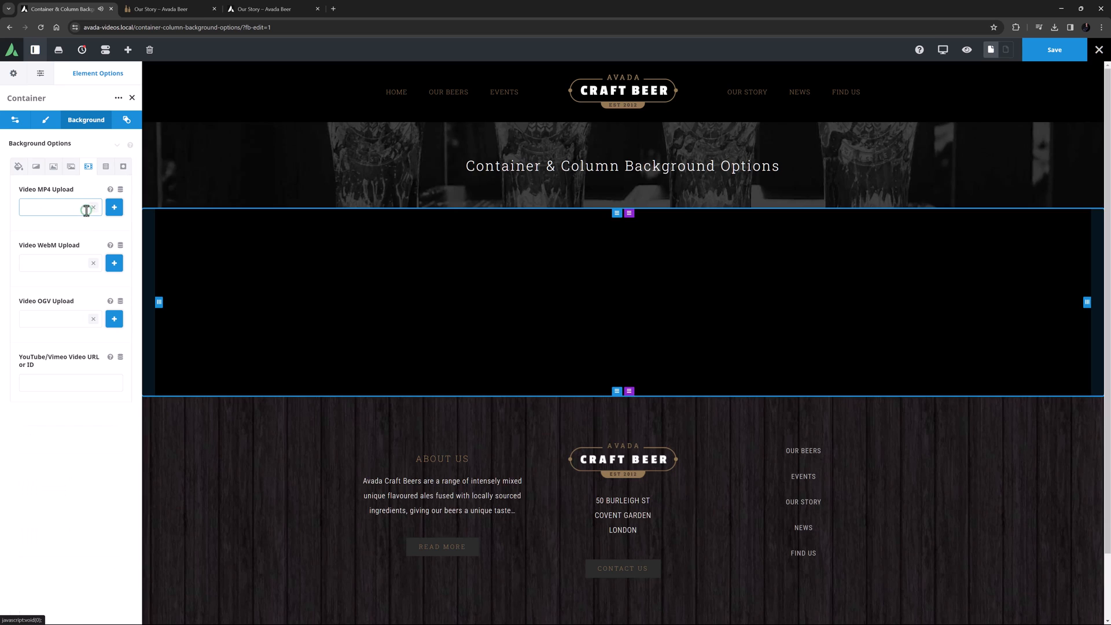
{"action": "left_click", "coordinate": [32, 381]}
{"action": "key", "text": "ctrl+v"}
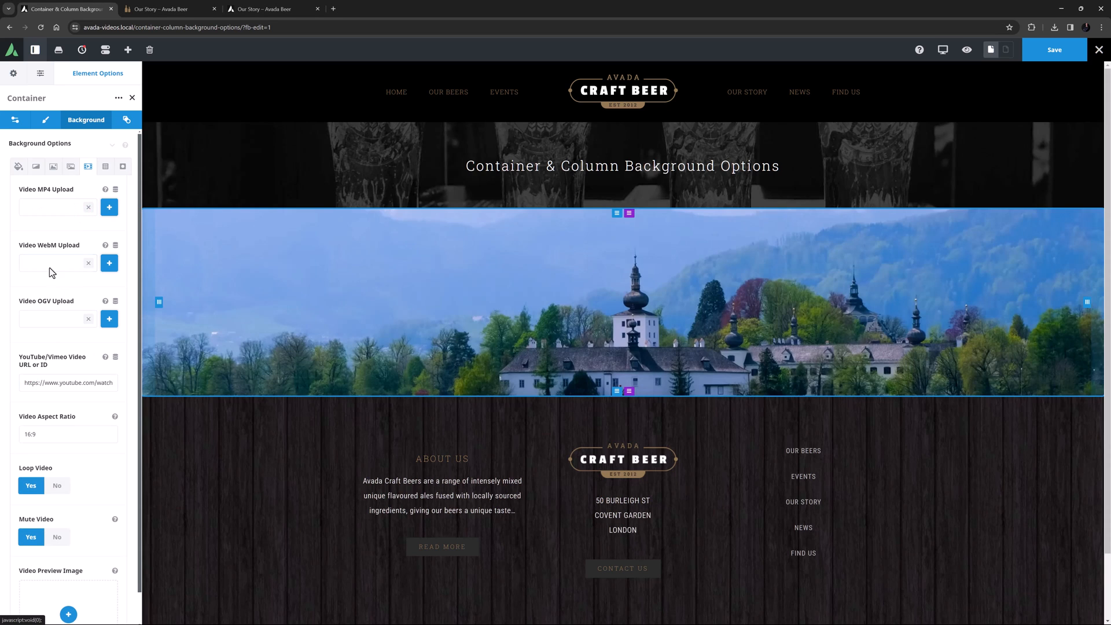
Step: Set the container's height to Full Height and preview the page with the background video
{"action": "left_click", "coordinate": [19, 119]}
{"action": "left_click", "coordinate": [25, 213]}
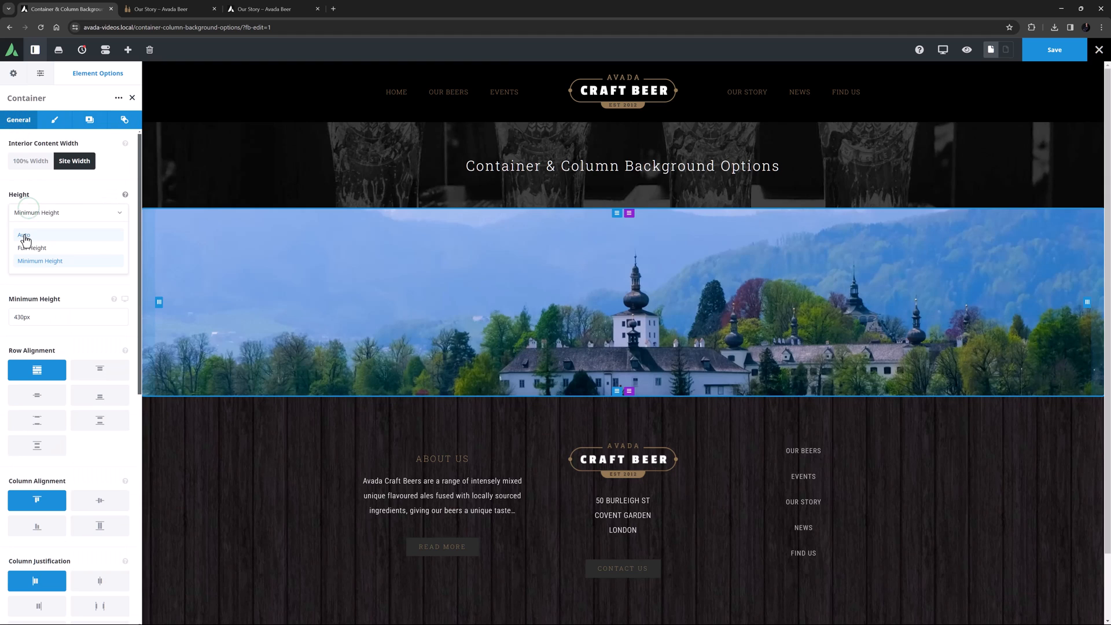
{"action": "left_click", "coordinate": [25, 248]}
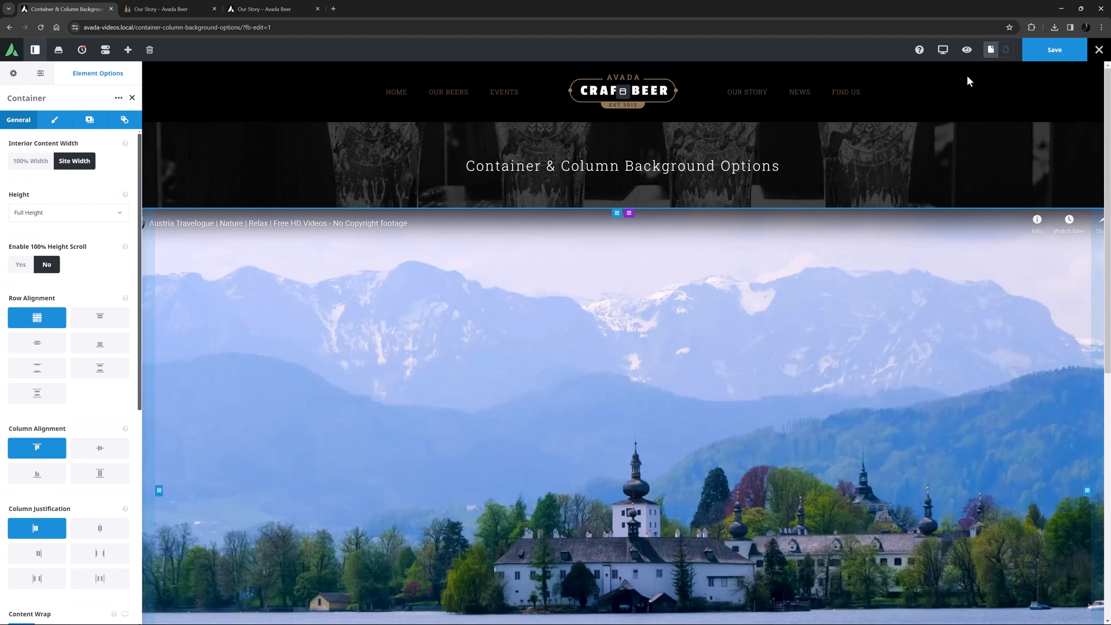
{"action": "left_click", "coordinate": [967, 50]}
{"action": "scroll", "coordinate": [911, 271], "scroll_direction": "down", "scroll_amount": 2}
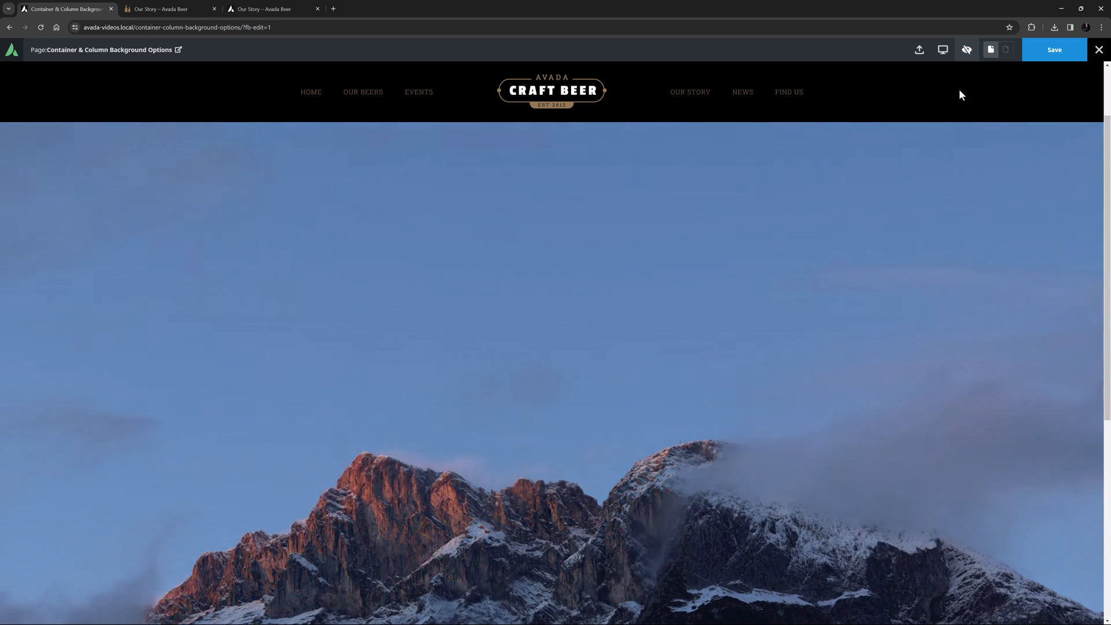
{"action": "left_click", "coordinate": [966, 50]}
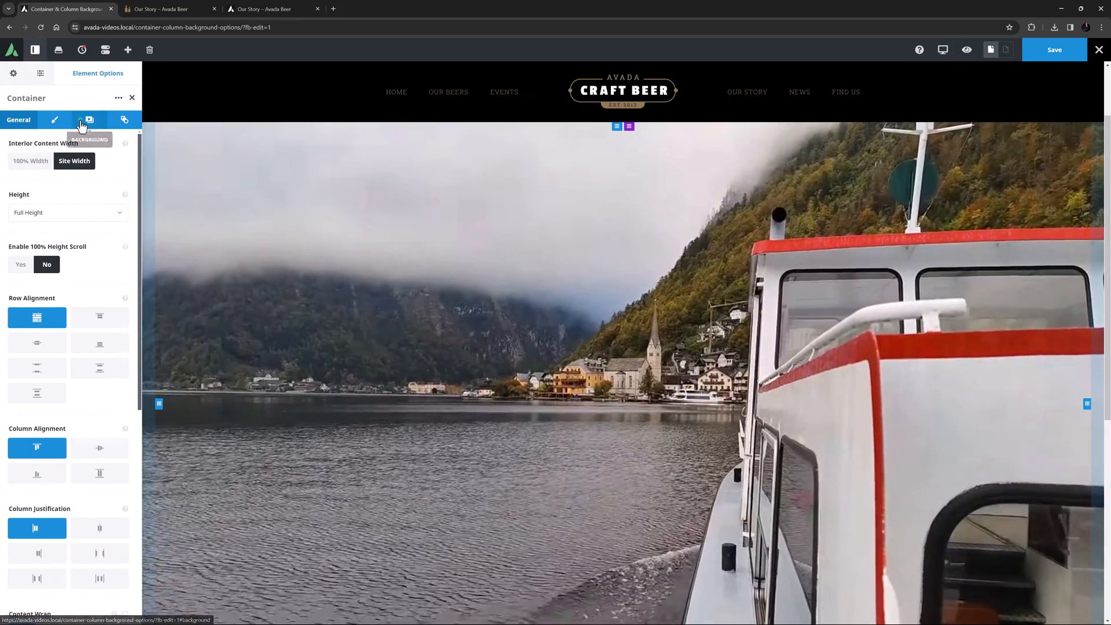
Step: Remove the YouTube video URL from the container's background video settings
{"action": "left_click", "coordinate": [89, 120]}
{"action": "scroll", "coordinate": [69, 327], "scroll_direction": "down", "scroll_amount": 1}
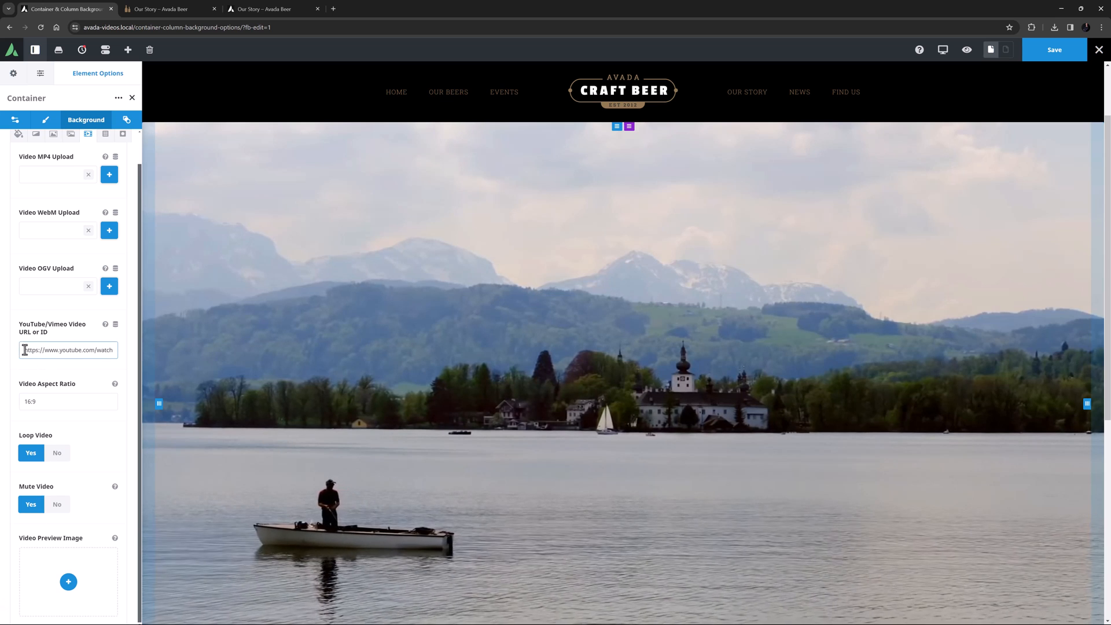
{"action": "left_click_drag", "start_coordinate": [25, 350], "coordinate": [131, 347]}
{"action": "key", "text": "BackSpace"}
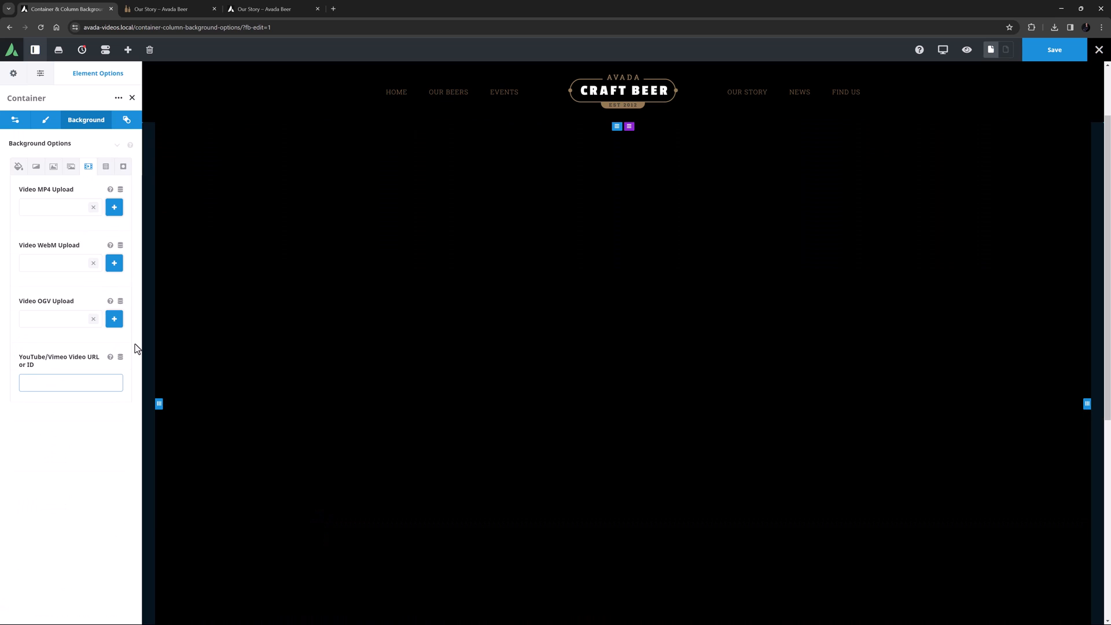
Step: Insert the photo of people sitting at barrel tables in a bar as the container's background image
{"action": "left_click", "coordinate": [53, 166]}
{"action": "left_click", "coordinate": [72, 232]}
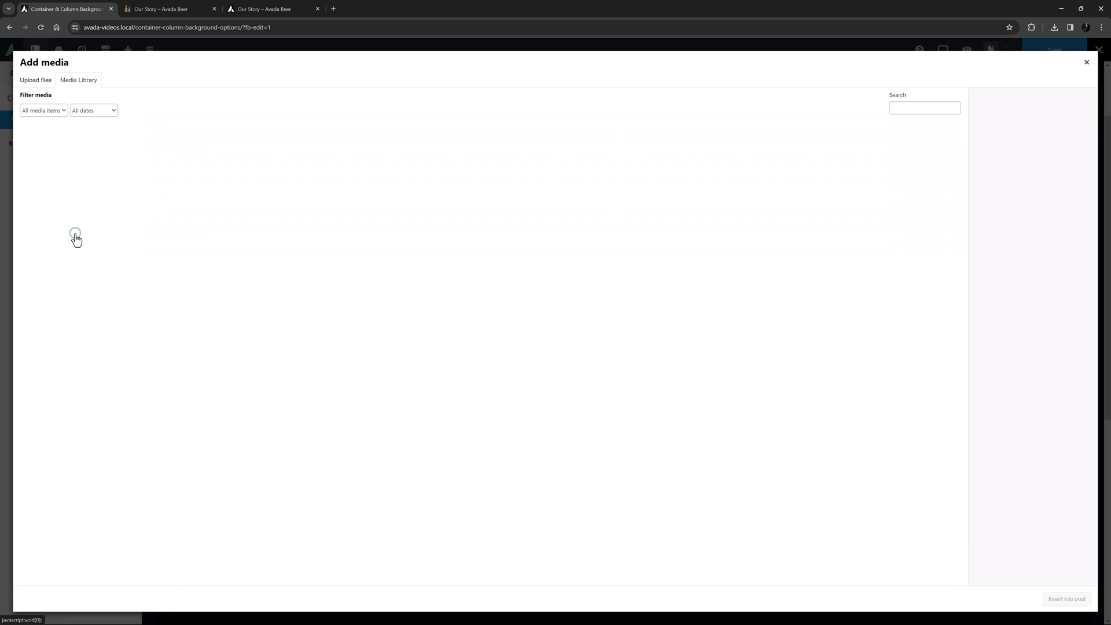
{"action": "left_click", "coordinate": [113, 242]}
{"action": "left_click", "coordinate": [1042, 599]}
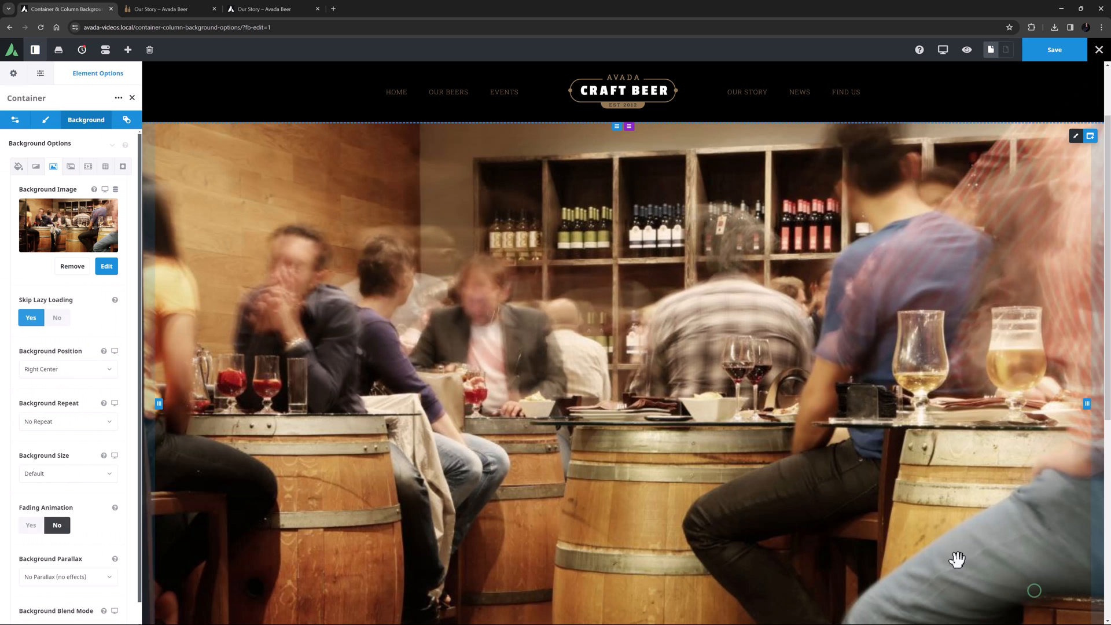
Step: Apply the Triangle 2 background pattern to the container and set the pattern color to the white global Color 1
{"action": "left_click", "coordinate": [105, 166]}
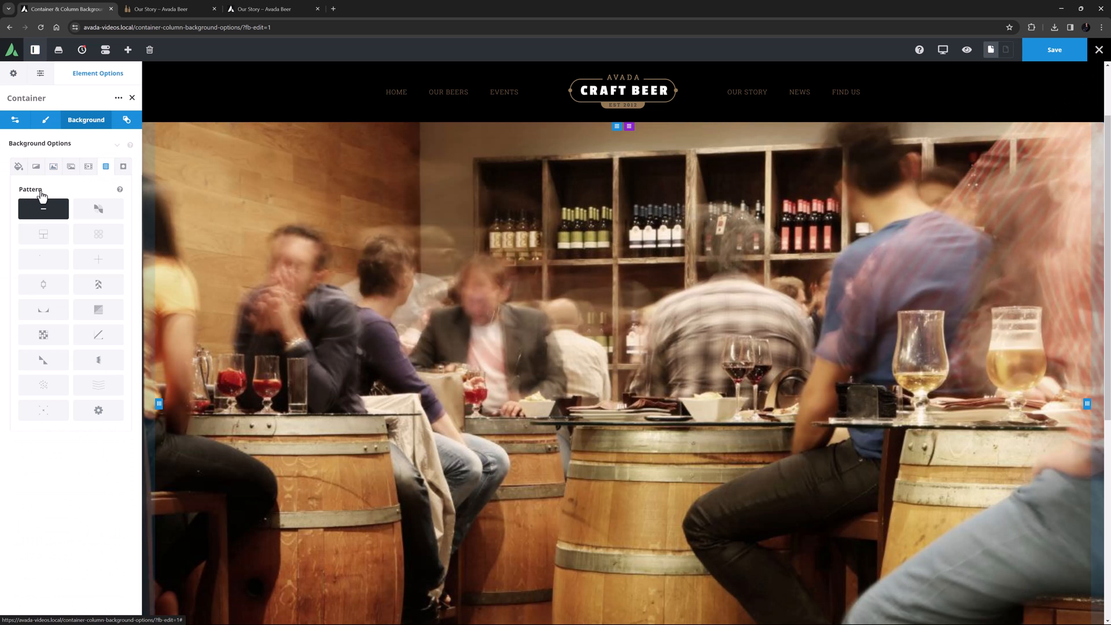
{"action": "left_click", "coordinate": [42, 362]}
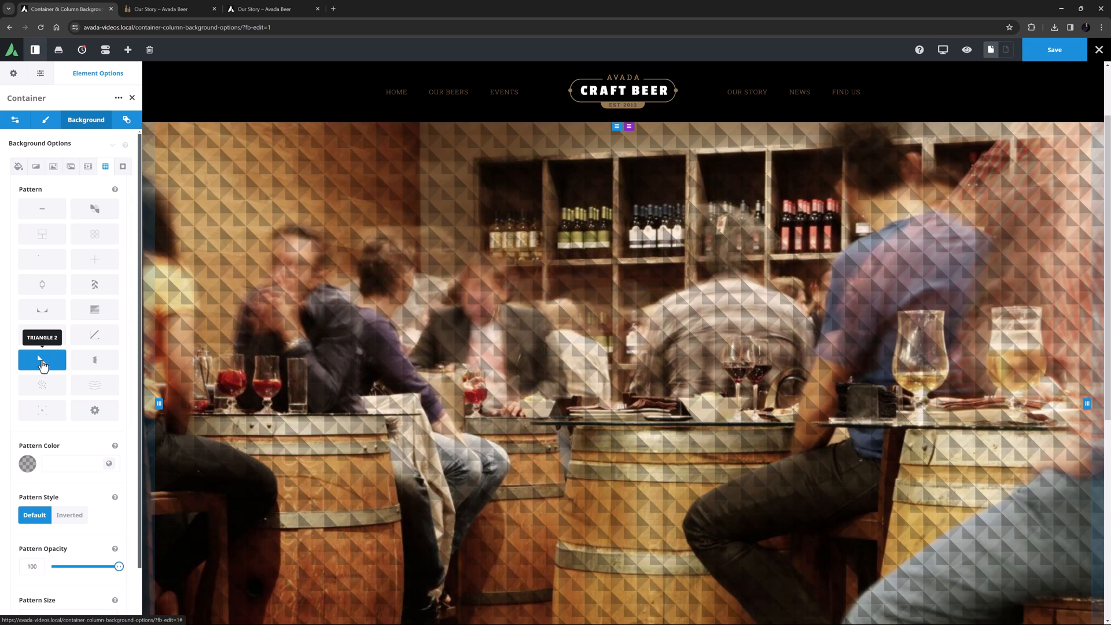
{"action": "scroll", "coordinate": [3, 397], "scroll_direction": "down", "scroll_amount": 1}
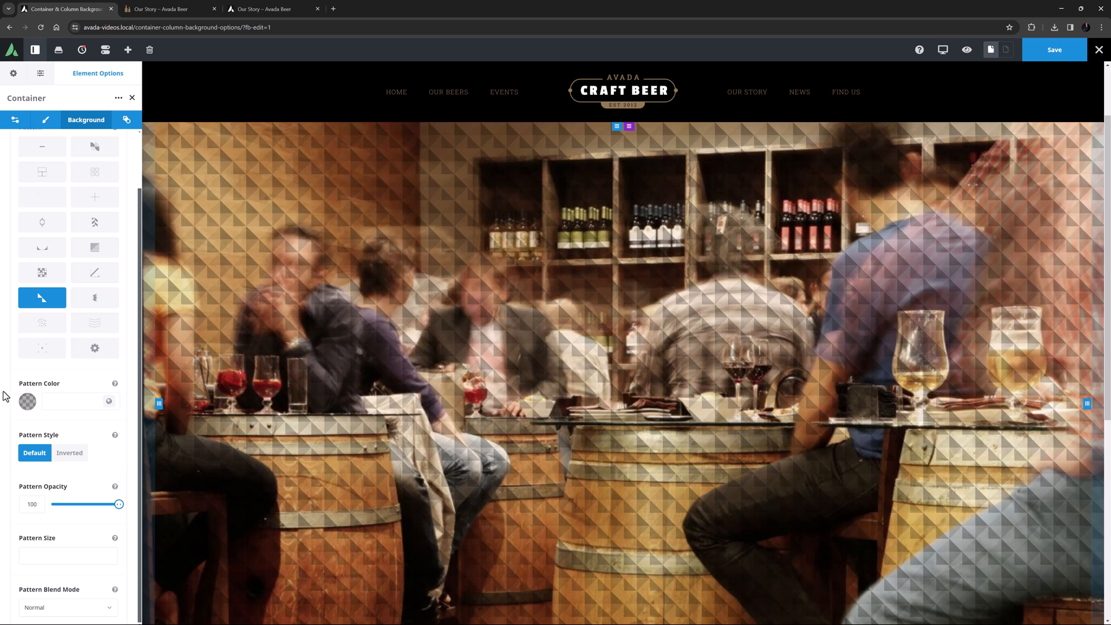
{"action": "left_click", "coordinate": [27, 401]}
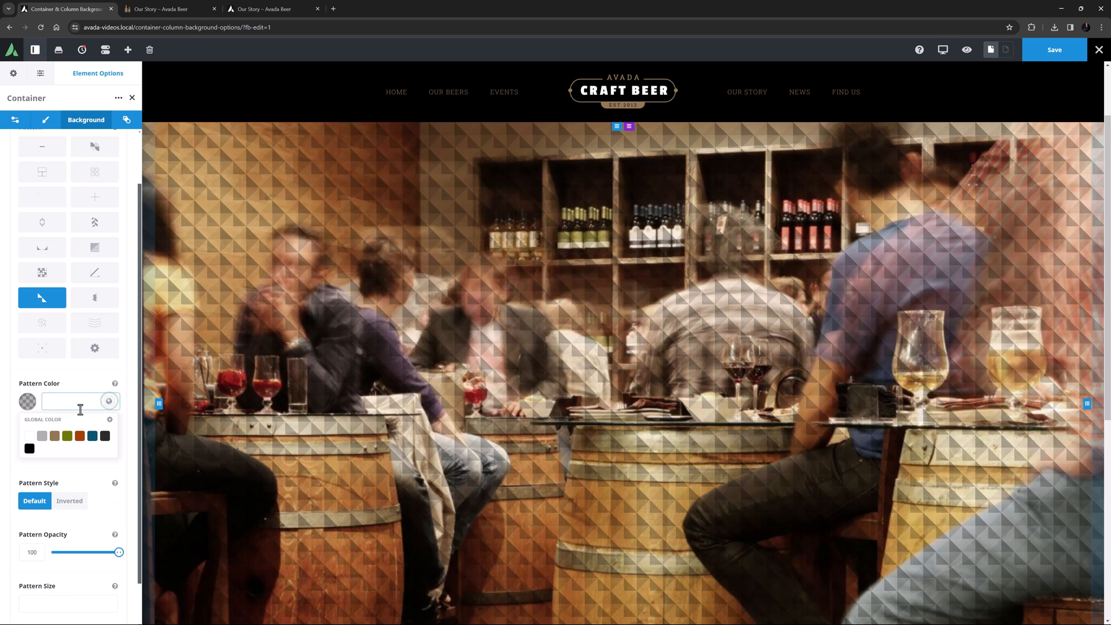
{"action": "left_click", "coordinate": [28, 434]}
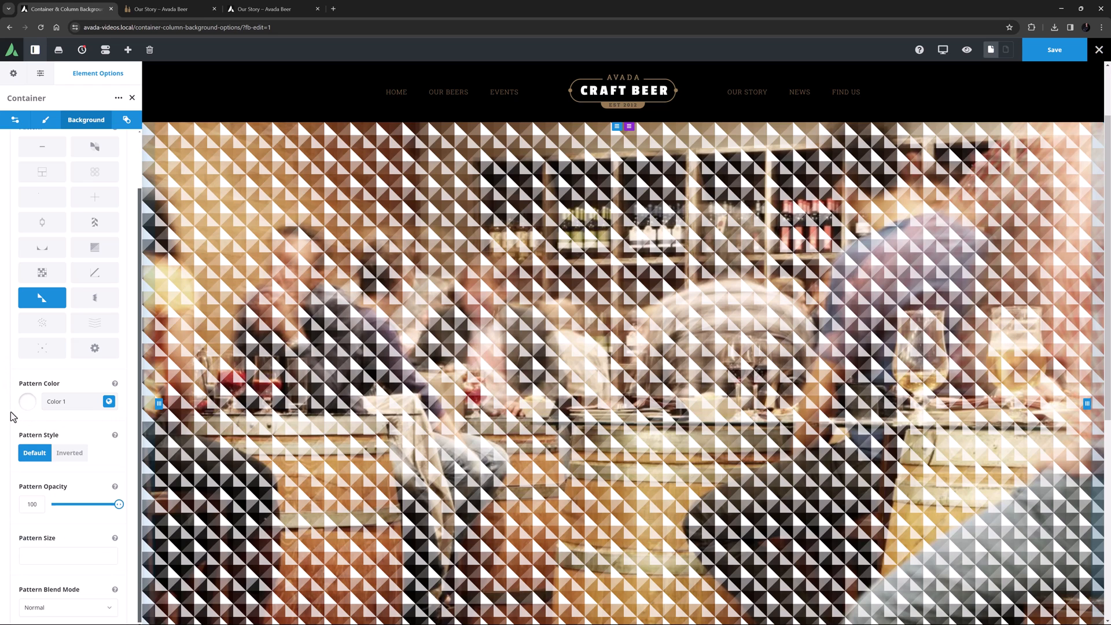
Step: Set the background pattern's opacity to 15
{"action": "left_click", "coordinate": [32, 504]}
{"action": "double_click", "coordinate": [36, 505]}
{"action": "type", "text": "15"}
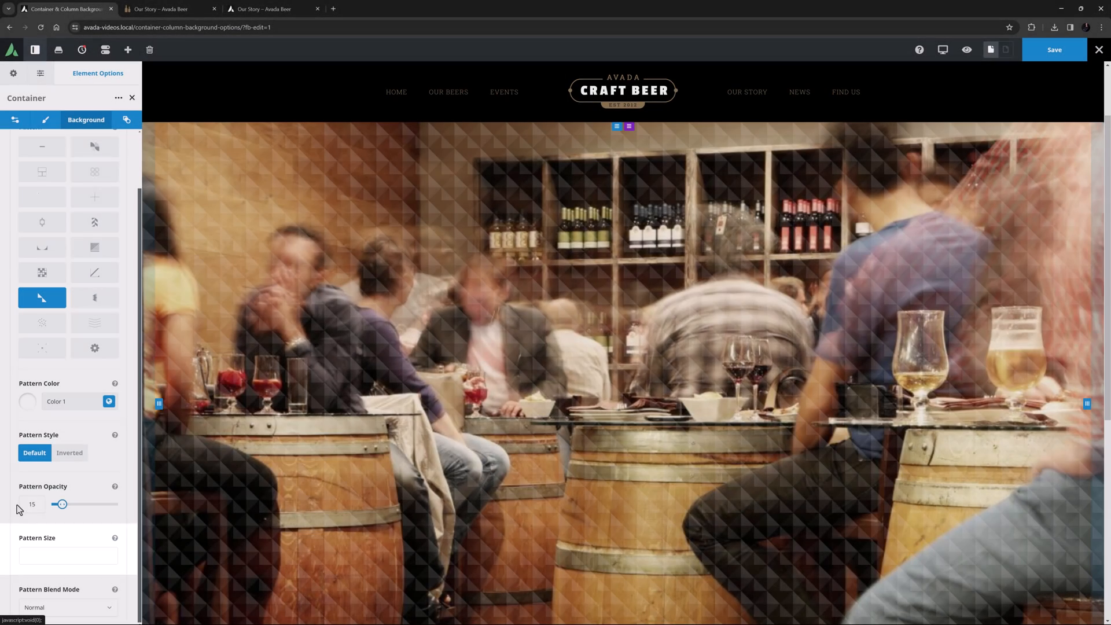
Step: Set the container's background pattern size to 10%
{"action": "left_click", "coordinate": [38, 560]}
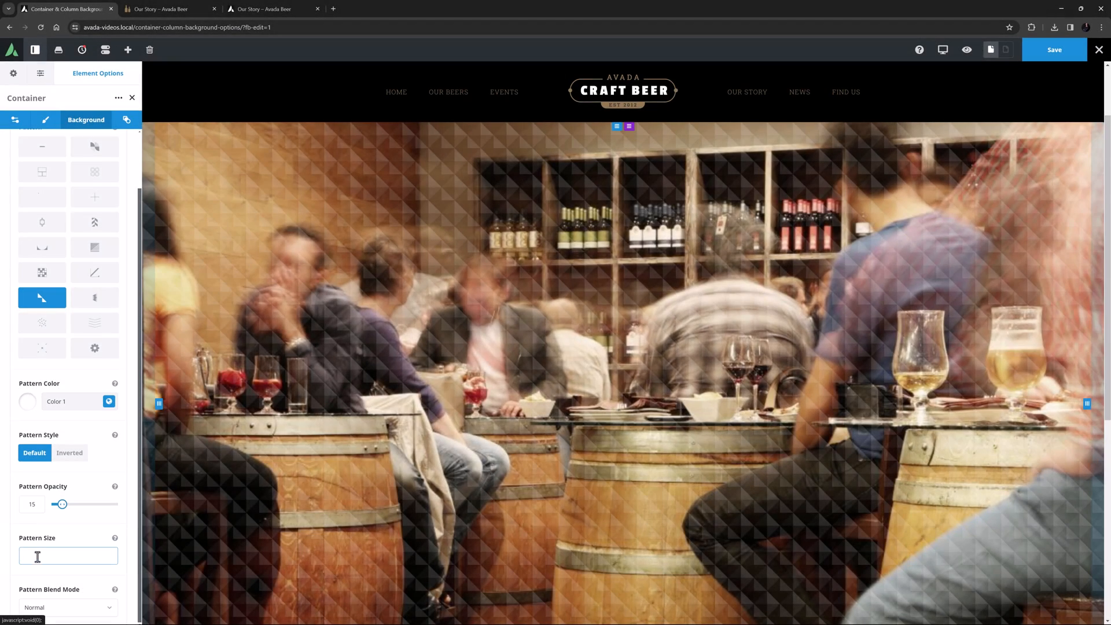
{"action": "type", "text": "10%"}
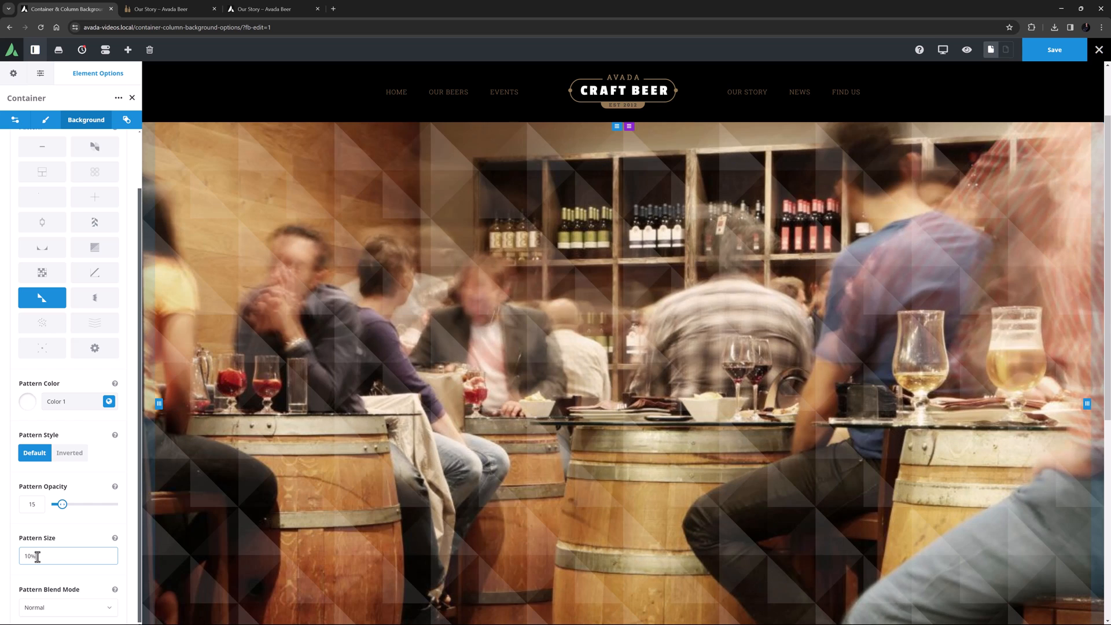
{"action": "left_click", "coordinate": [29, 546]}
Step: Apply the ragged brush-stroke mask to the container background and set the mask color to the dark blue global Color 6
{"action": "scroll", "coordinate": [110, 320], "scroll_direction": "up", "scroll_amount": 3}
{"action": "left_click", "coordinate": [123, 166]}
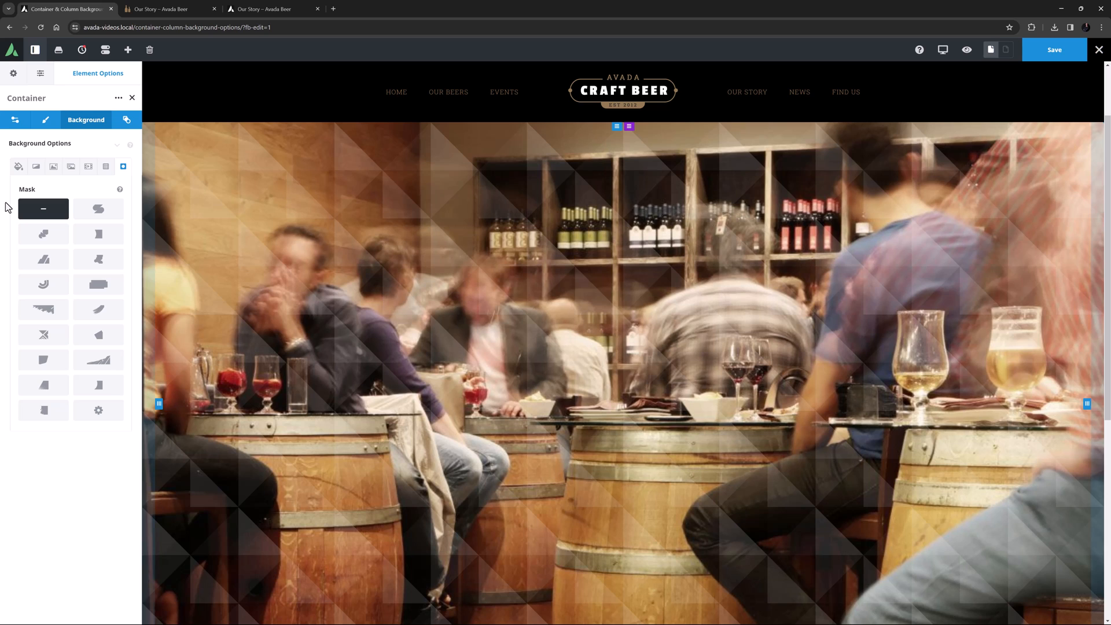
{"action": "left_click", "coordinate": [42, 310]}
{"action": "scroll", "coordinate": [58, 348], "scroll_direction": "down", "scroll_amount": 1}
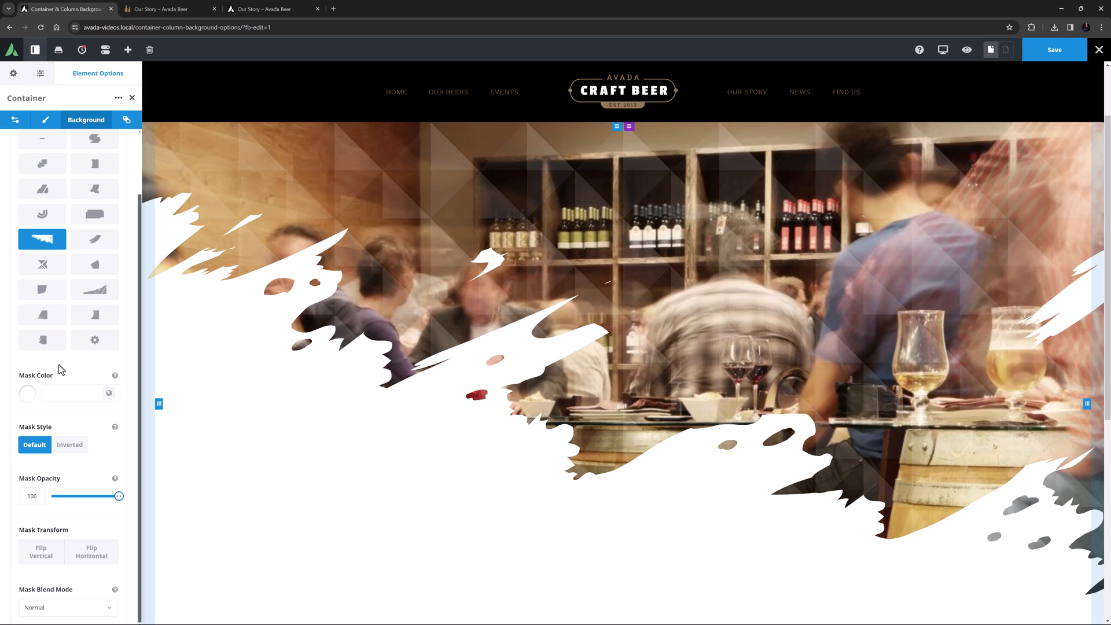
{"action": "left_click", "coordinate": [108, 394]}
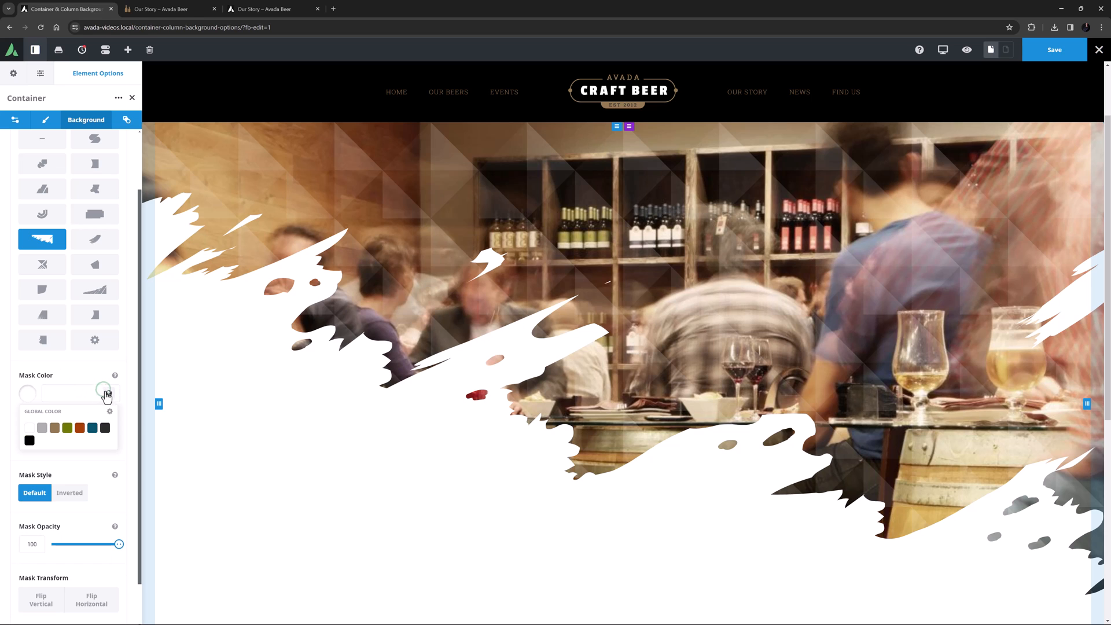
{"action": "left_click", "coordinate": [92, 428]}
{"action": "left_click", "coordinate": [8, 371]}
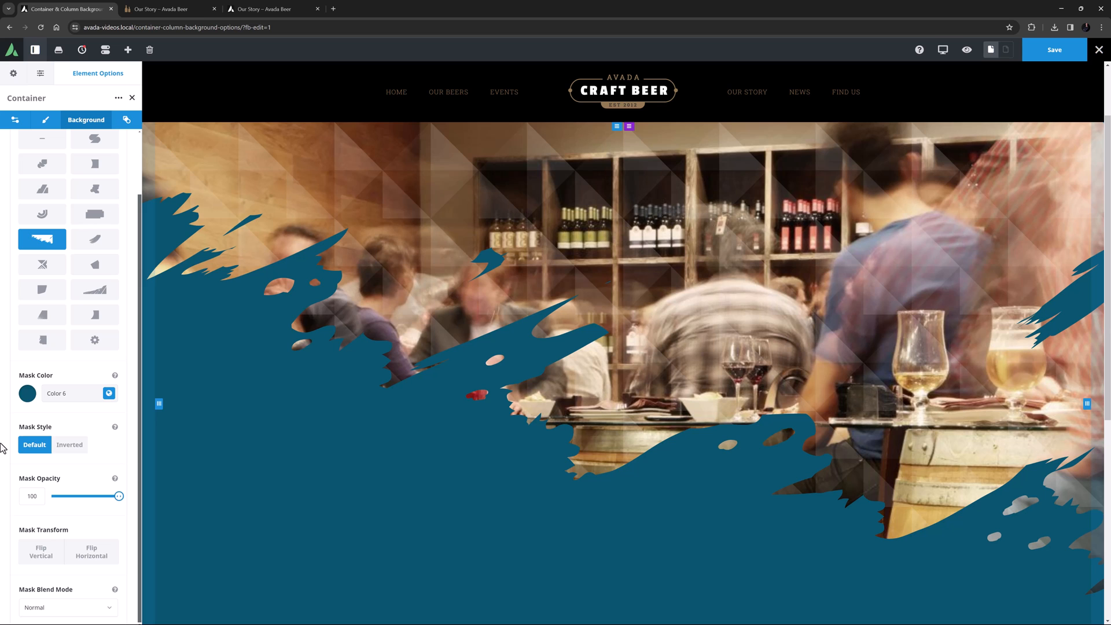
Step: Set the background mask style to Inverted and flip the mask vertically, then preview the page
{"action": "left_click", "coordinate": [70, 444]}
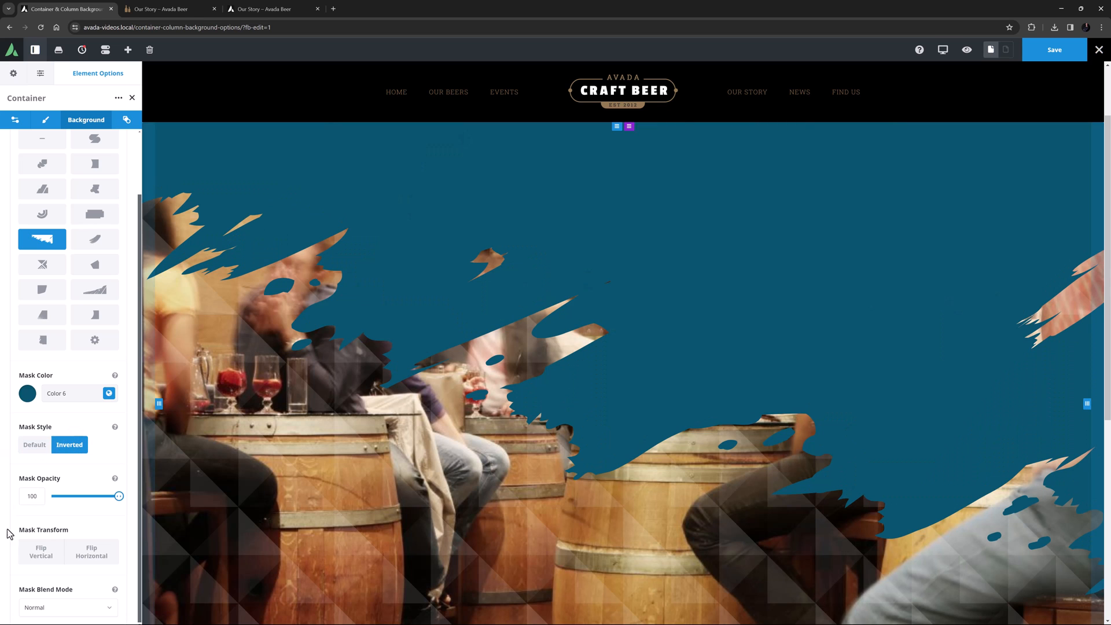
{"action": "left_click", "coordinate": [34, 555]}
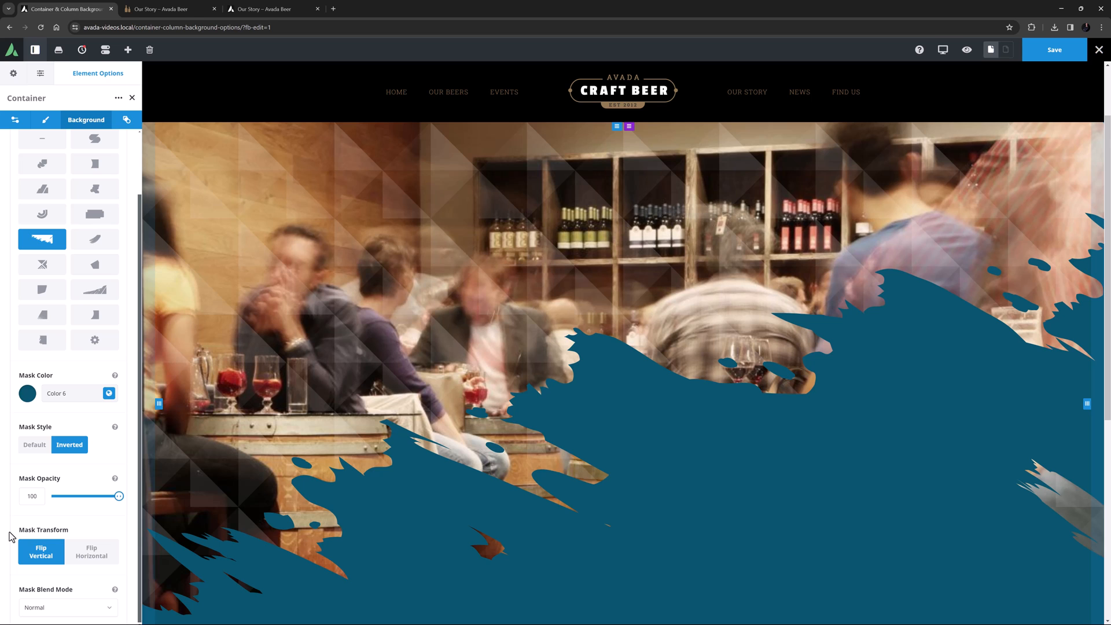
{"action": "left_click", "coordinate": [967, 50]}
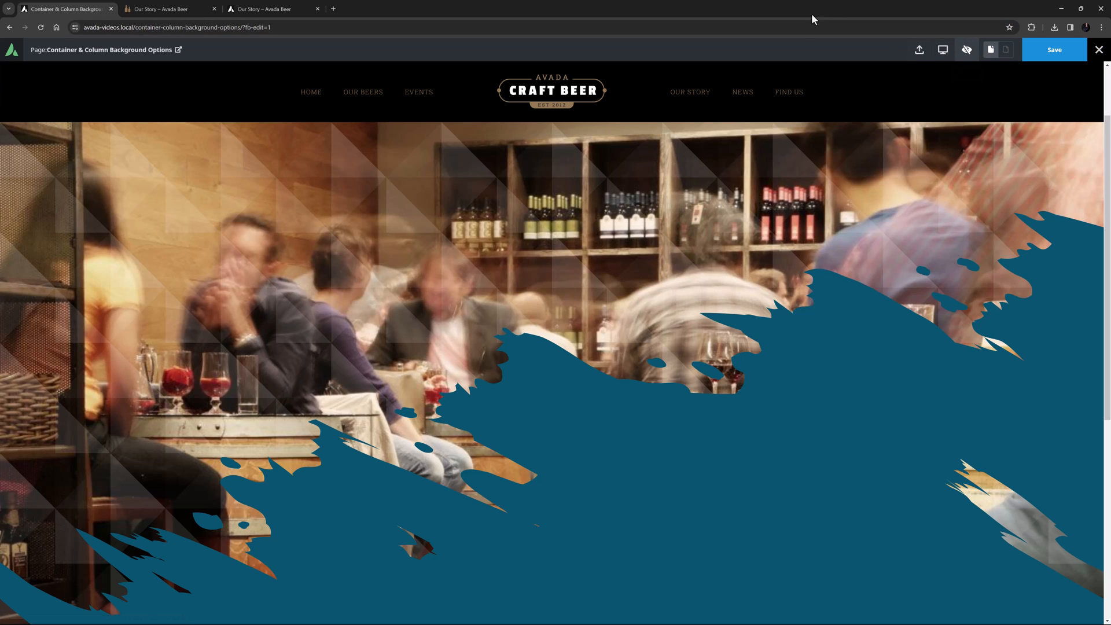